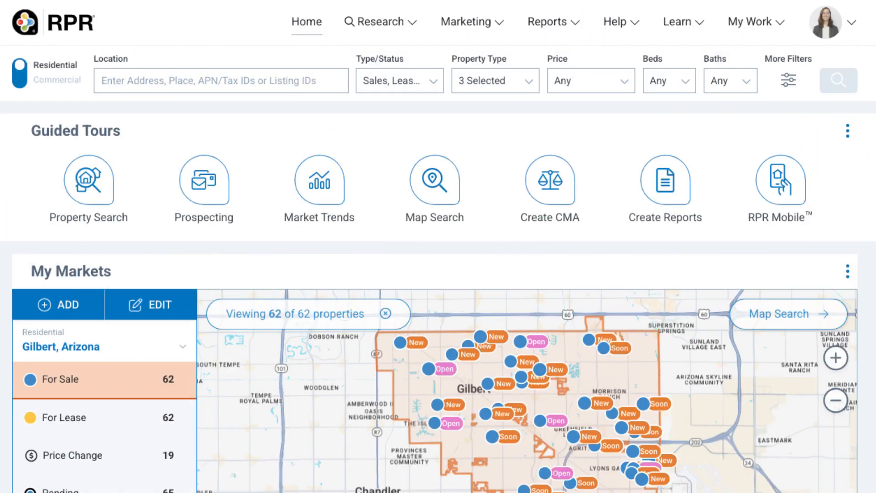
{"action": "left_click", "coordinate": [103, 82]}
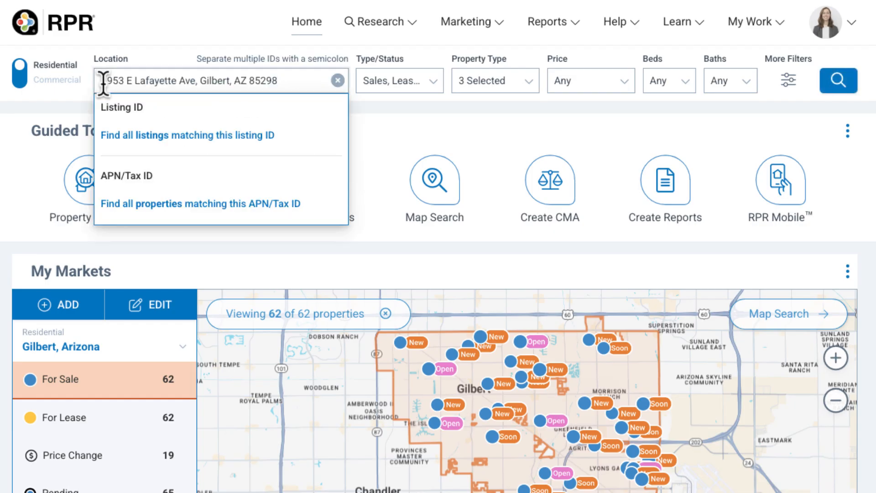
{"action": "left_click", "coordinate": [838, 82]}
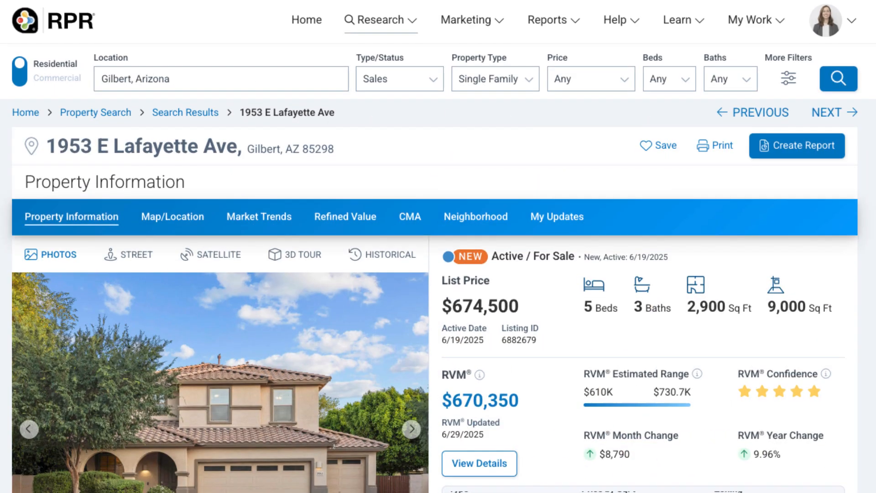
{"action": "scroll", "coordinate": [438, 274], "scroll_direction": "down", "scroll_amount": 2}
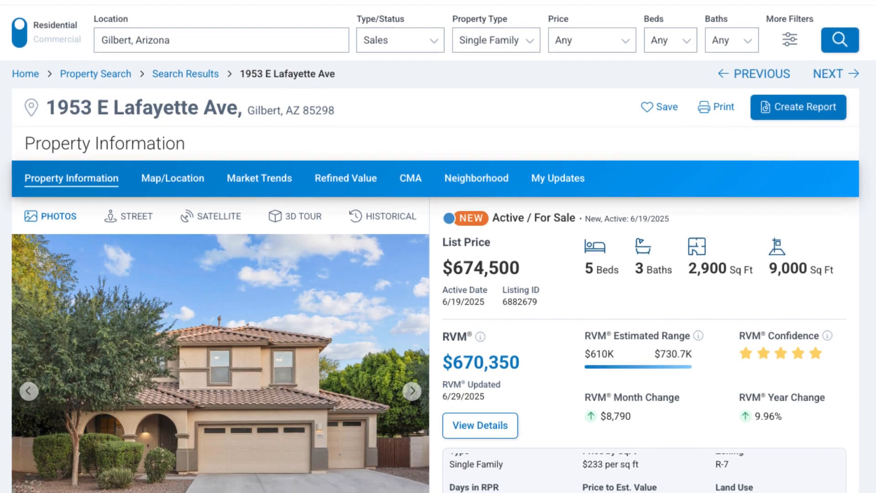
{"action": "scroll", "coordinate": [439, 274], "scroll_direction": "down", "scroll_amount": 3}
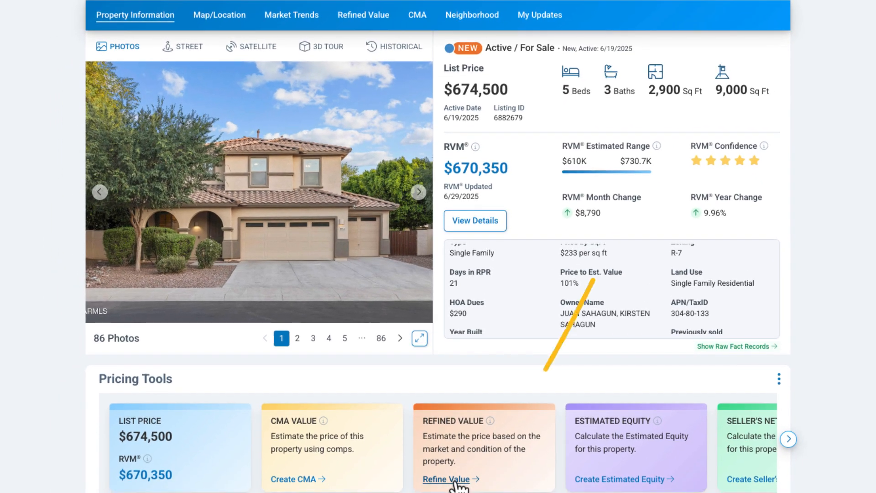
On the Refined Value tab, change the living area to 3,000 sq ft and update the facts
{"action": "left_click", "coordinate": [355, 18]}
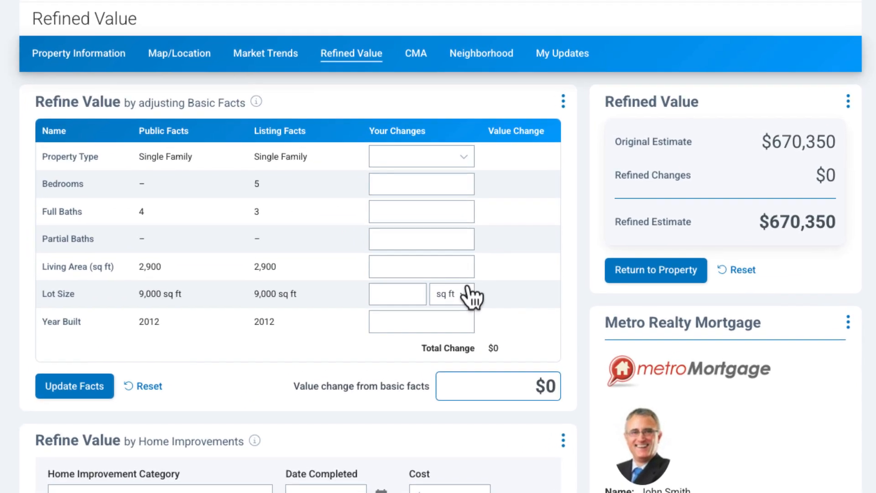
{"action": "left_click", "coordinate": [441, 269]}
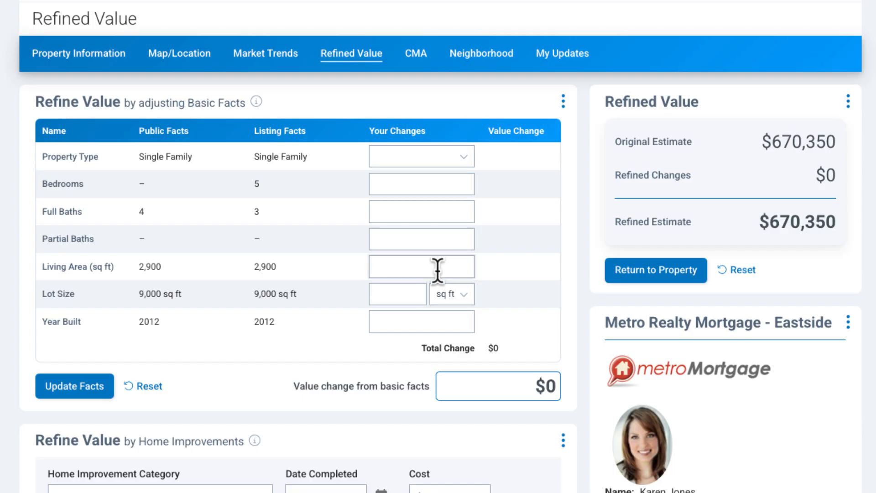
{"action": "type", "text": "3,000"}
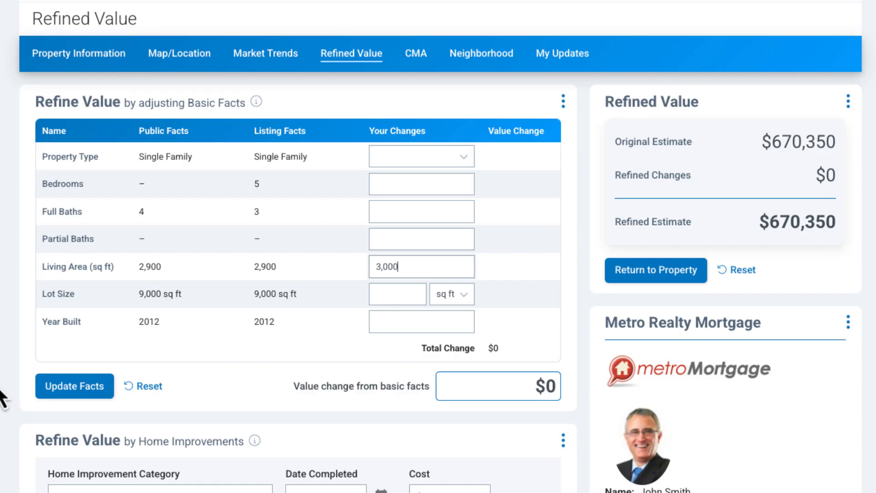
{"action": "left_click", "coordinate": [52, 391]}
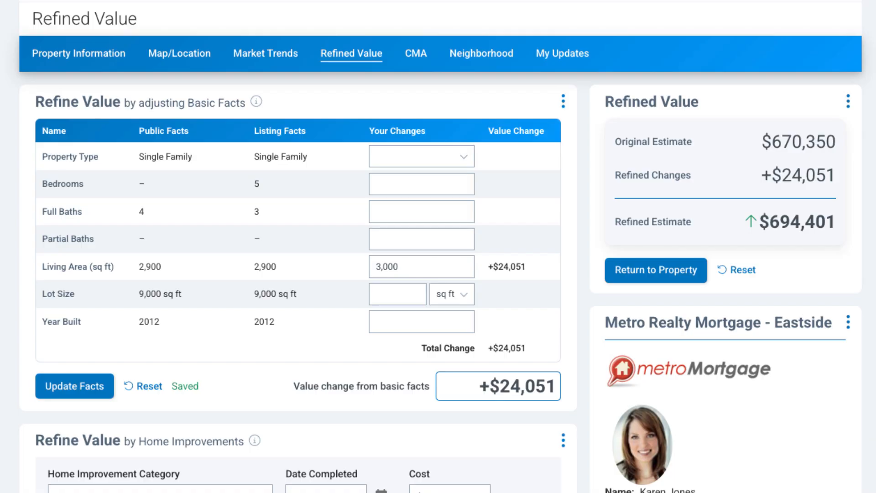
Add a Bath Remodel (Midrange) improvement completed March 2020 costing $12,000
{"action": "scroll", "coordinate": [548, 343], "scroll_direction": "down", "scroll_amount": 8}
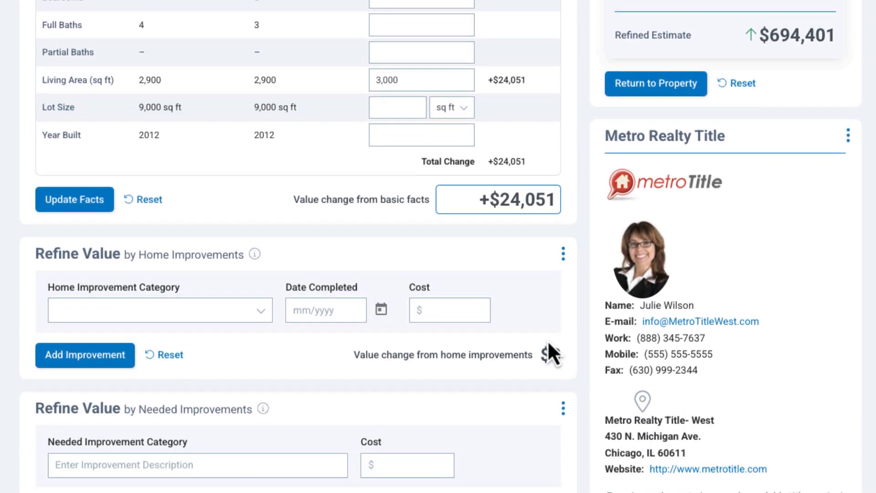
{"action": "scroll", "coordinate": [548, 341], "scroll_direction": "down", "scroll_amount": 2}
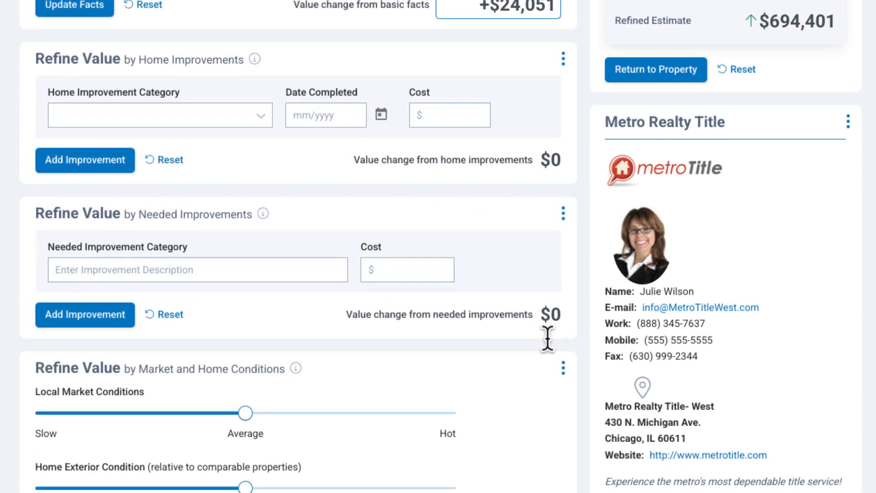
{"action": "scroll", "coordinate": [320, 128], "scroll_direction": "up", "scroll_amount": 1}
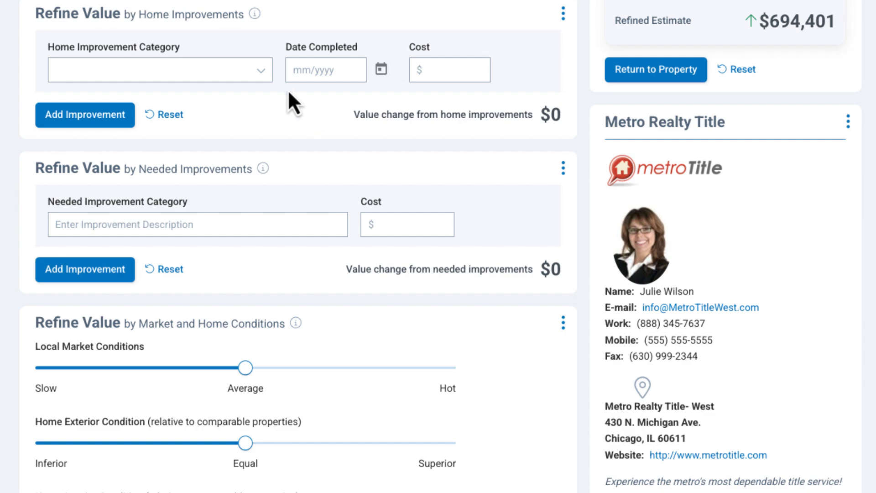
{"action": "left_click", "coordinate": [265, 77]}
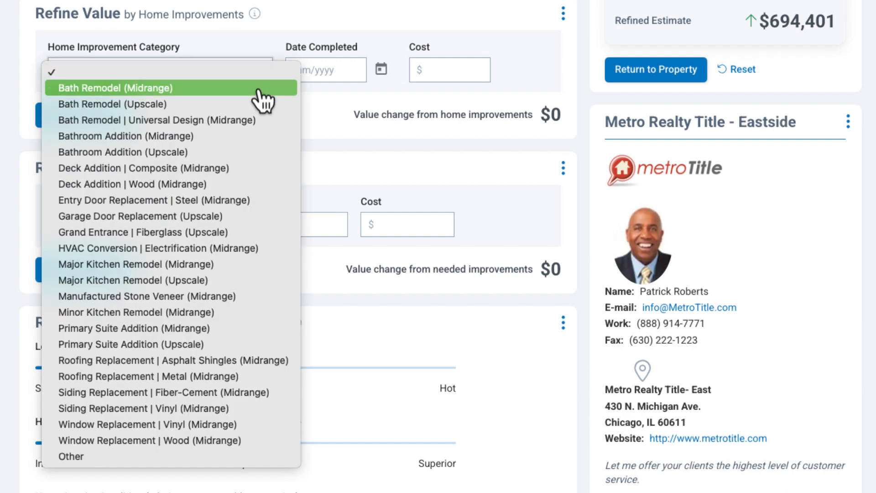
{"action": "left_click", "coordinate": [259, 89]}
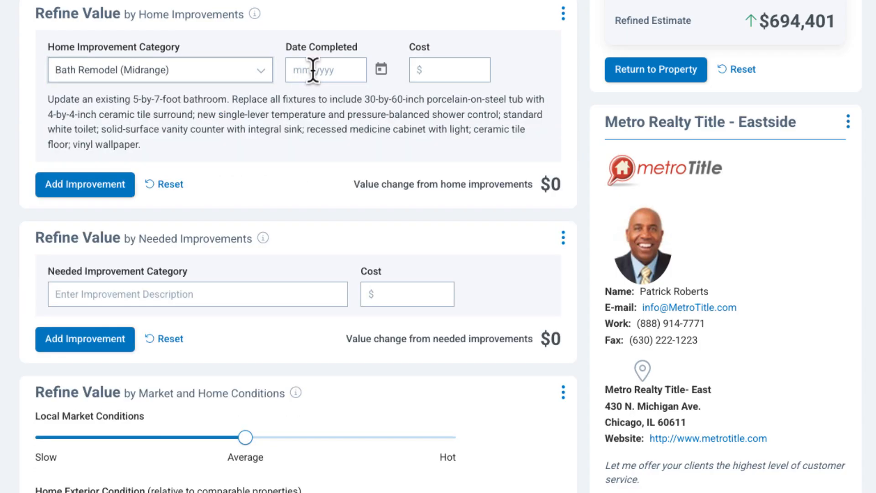
{"action": "left_click", "coordinate": [314, 71]}
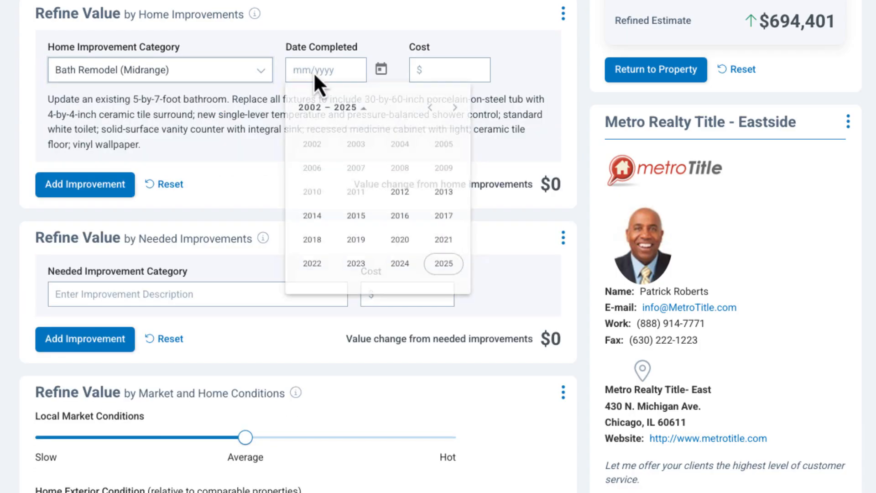
{"action": "left_click", "coordinate": [401, 249]}
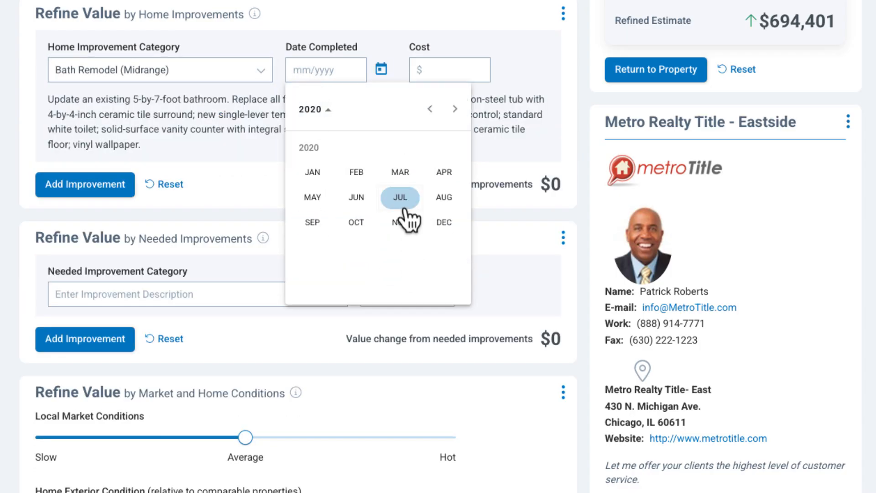
{"action": "left_click", "coordinate": [400, 174]}
{"action": "left_click", "coordinate": [454, 72]}
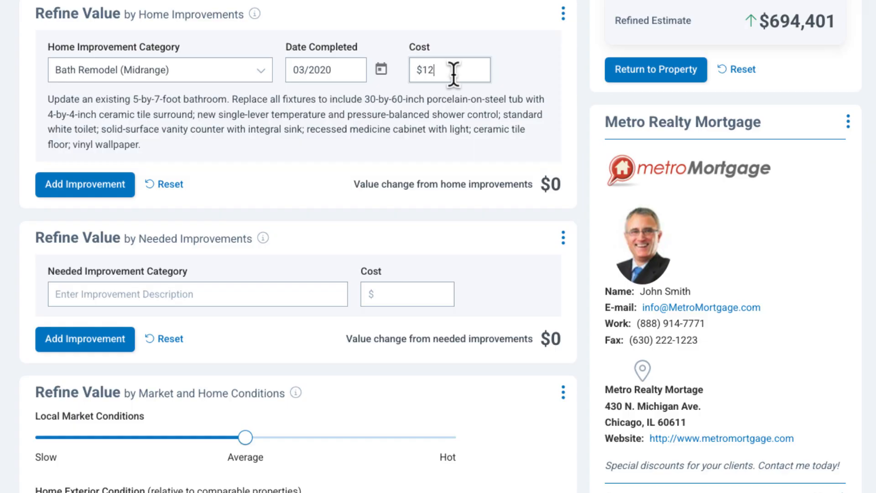
{"action": "left_click", "coordinate": [61, 187]}
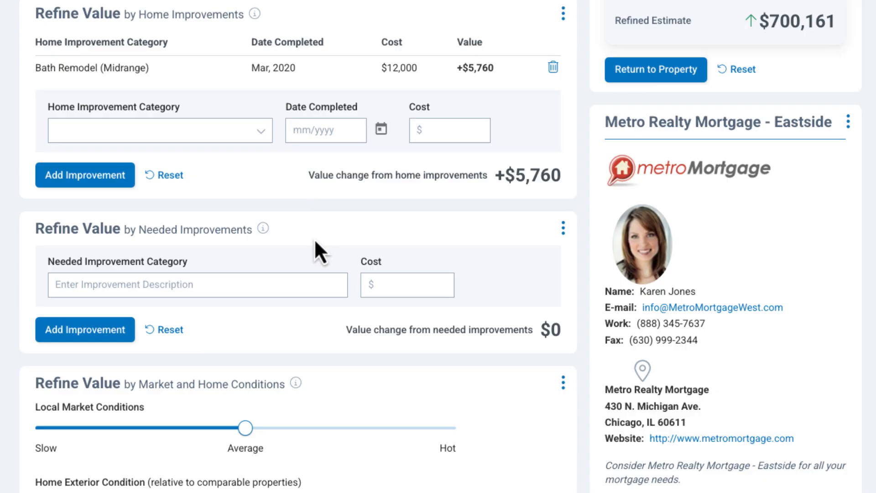
Add 'New Roof Needed' as a $10,000 needed improvement
{"action": "scroll", "coordinate": [315, 250], "scroll_direction": "down", "scroll_amount": 4}
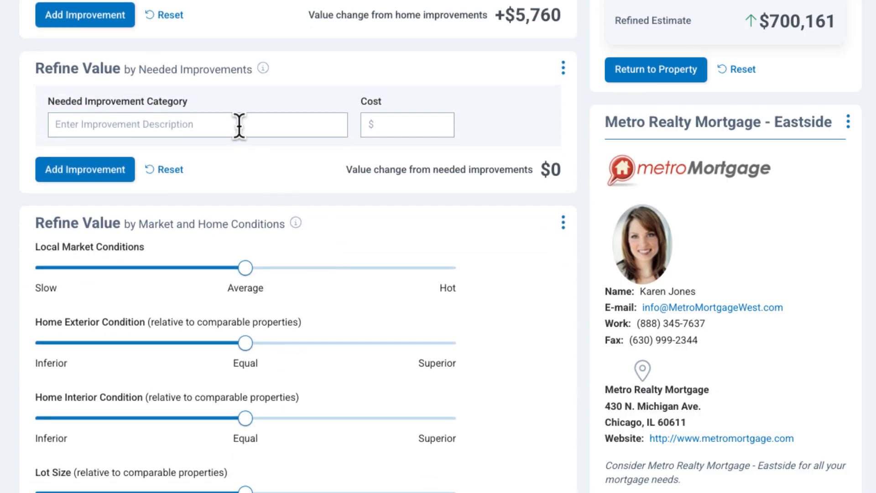
{"action": "left_click", "coordinate": [239, 124]}
{"action": "type", "text": "New"}
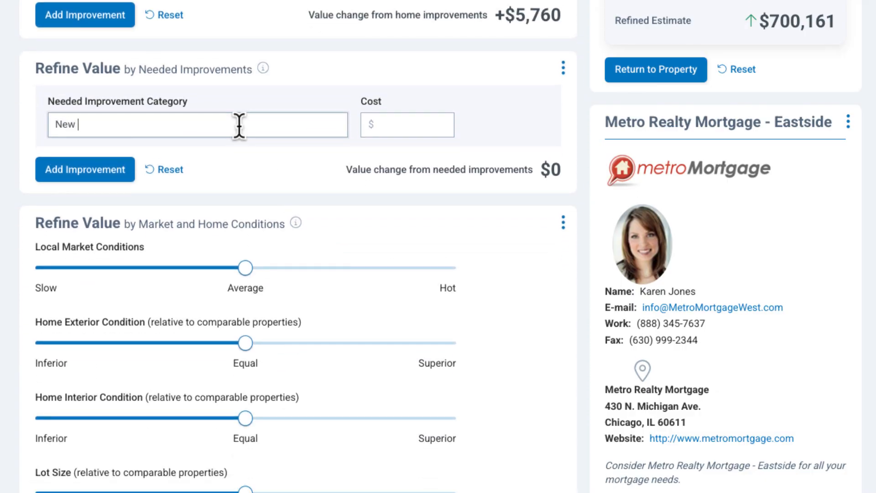
{"action": "type", "text": " Roof Needed"}
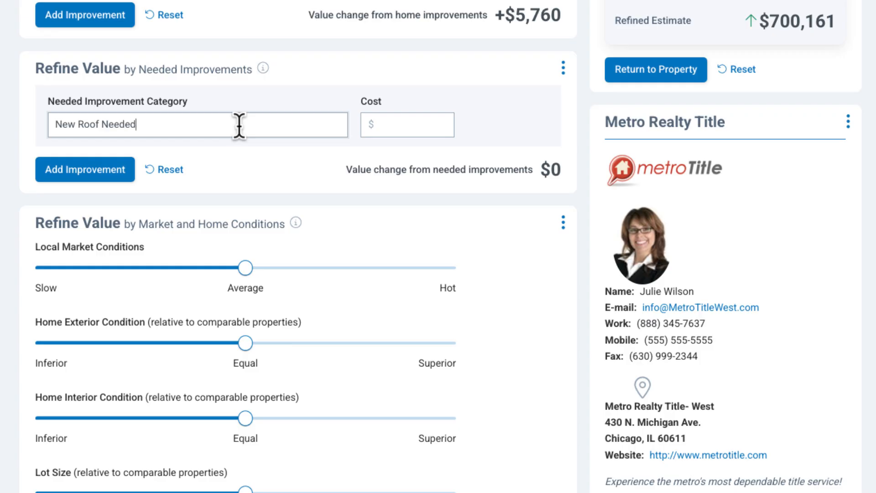
{"action": "left_click", "coordinate": [387, 125]}
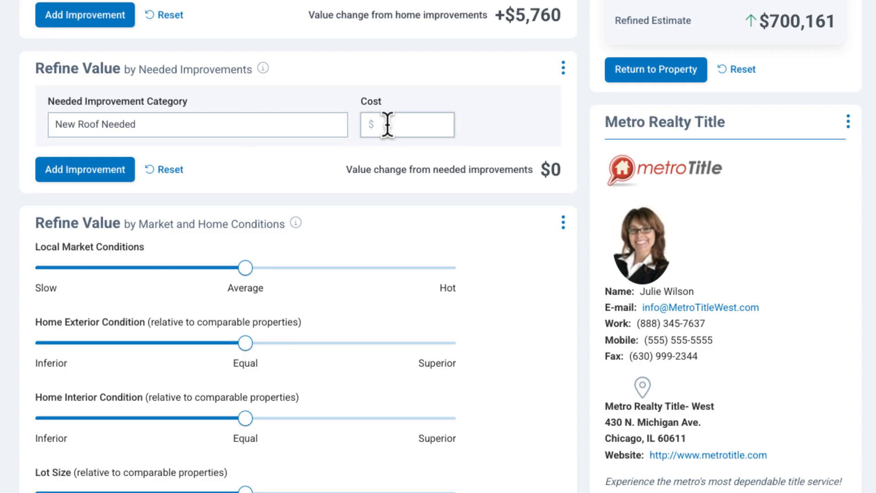
{"action": "left_click", "coordinate": [67, 178]}
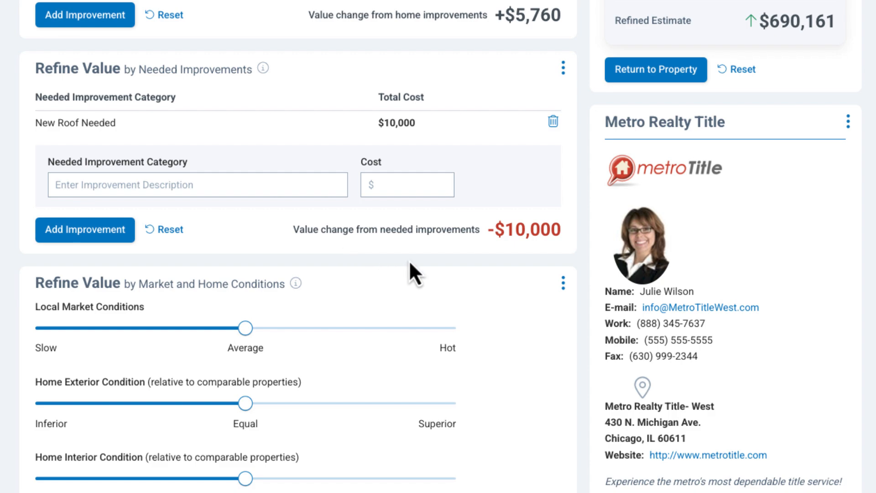
{"action": "scroll", "coordinate": [412, 263], "scroll_direction": "down", "scroll_amount": 4}
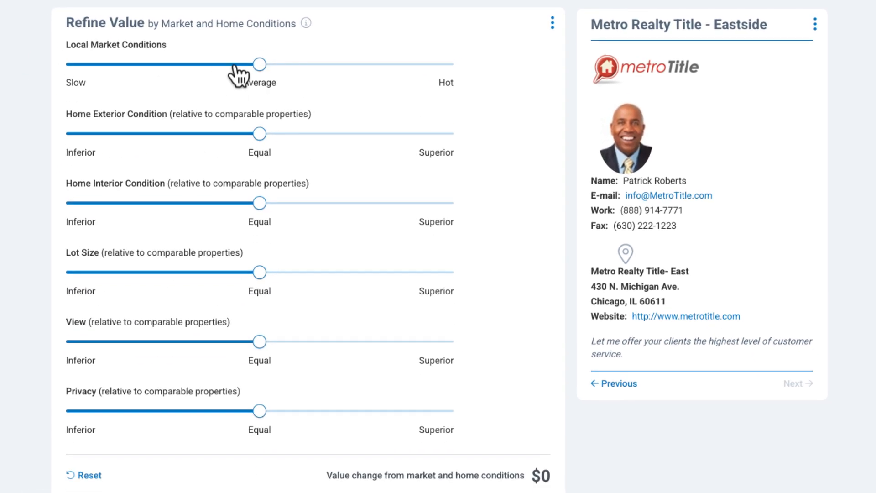
Rate market conditions slower than average, and interior condition and lot size above comparable homes
{"action": "left_click", "coordinate": [222, 64]}
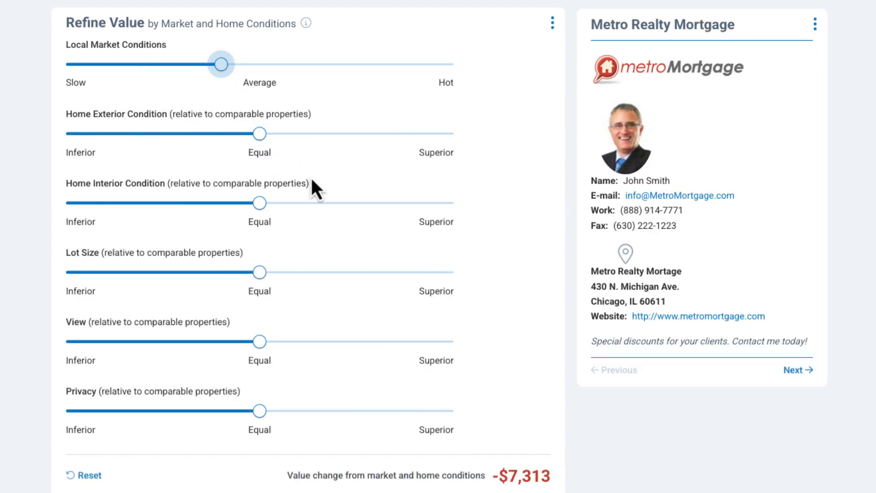
{"action": "left_click", "coordinate": [309, 204]}
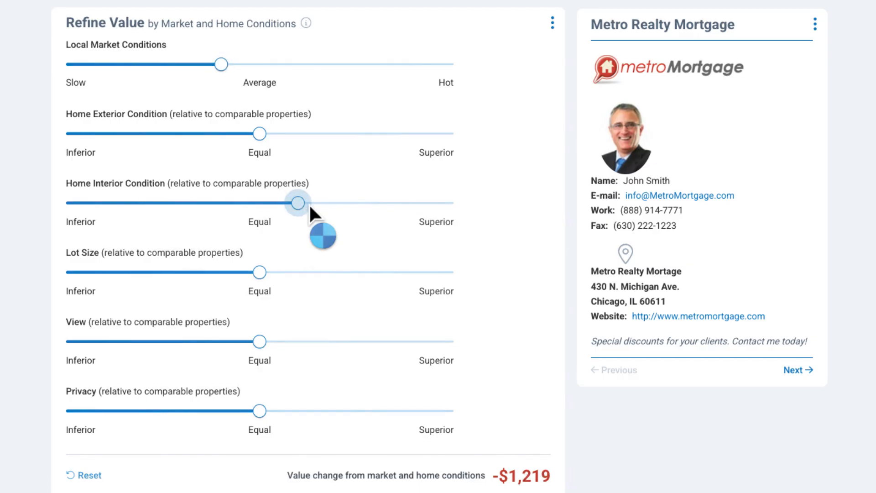
{"action": "left_click", "coordinate": [296, 272]}
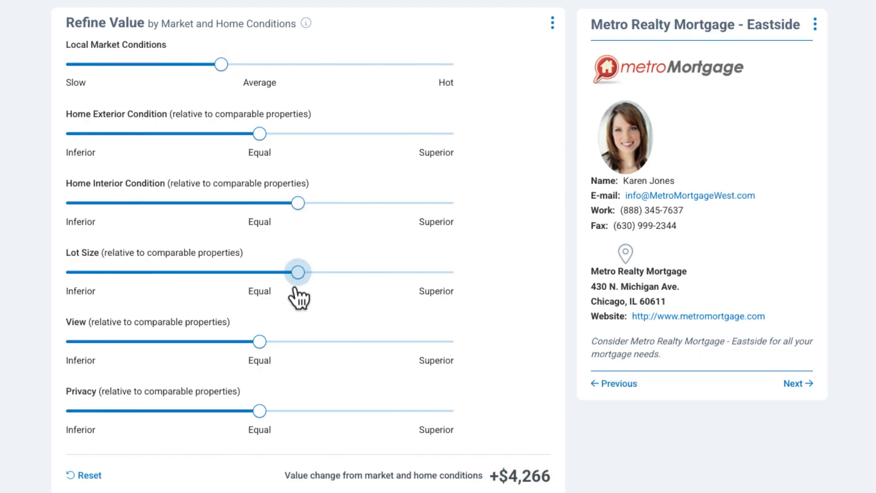
{"action": "scroll", "coordinate": [501, 376], "scroll_direction": "up", "scroll_amount": 15}
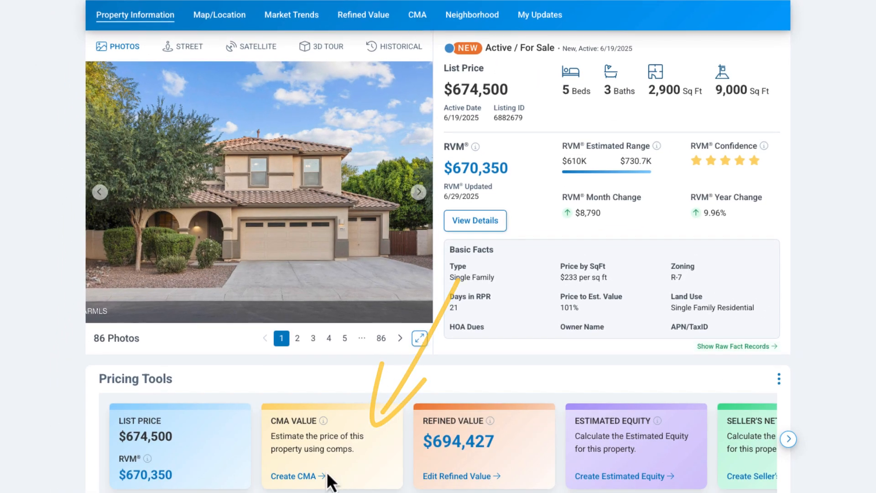
Create a CMA for the property, trying Advanced CMA before settling on the standard CMA type
{"action": "left_click", "coordinate": [296, 477]}
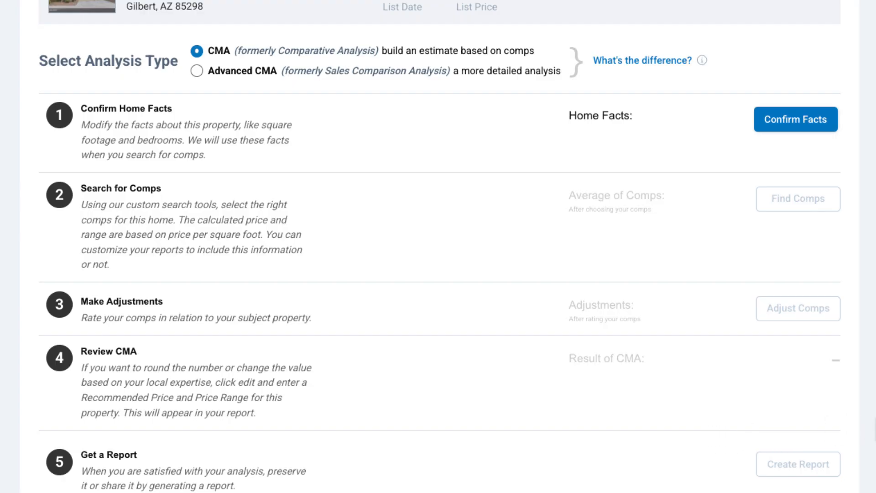
{"action": "left_click", "coordinate": [199, 73]}
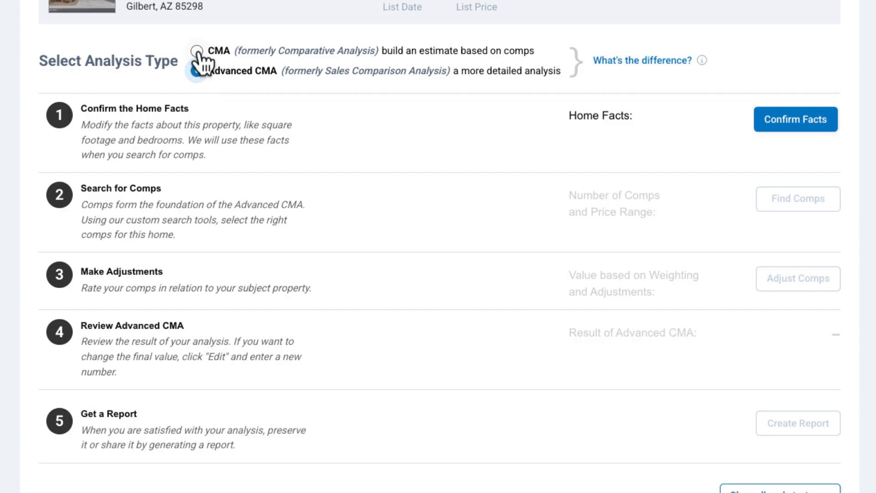
{"action": "left_click", "coordinate": [197, 51]}
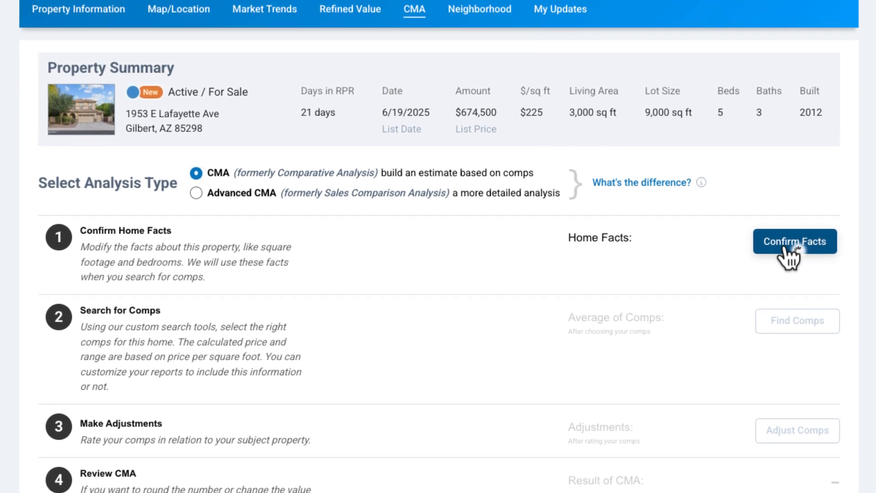
Review the home facts with living area at 3,000 sq ft and confirm them
{"action": "left_click", "coordinate": [788, 182]}
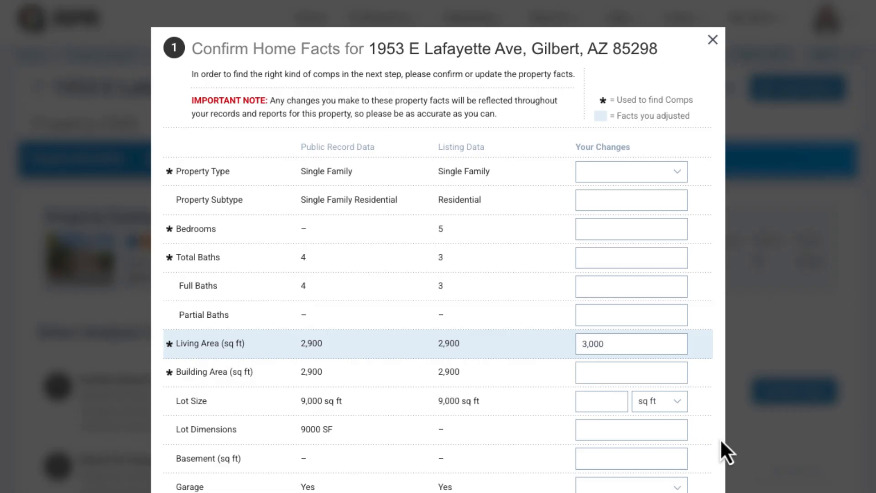
{"action": "scroll", "coordinate": [720, 439], "scroll_direction": "down", "scroll_amount": 3}
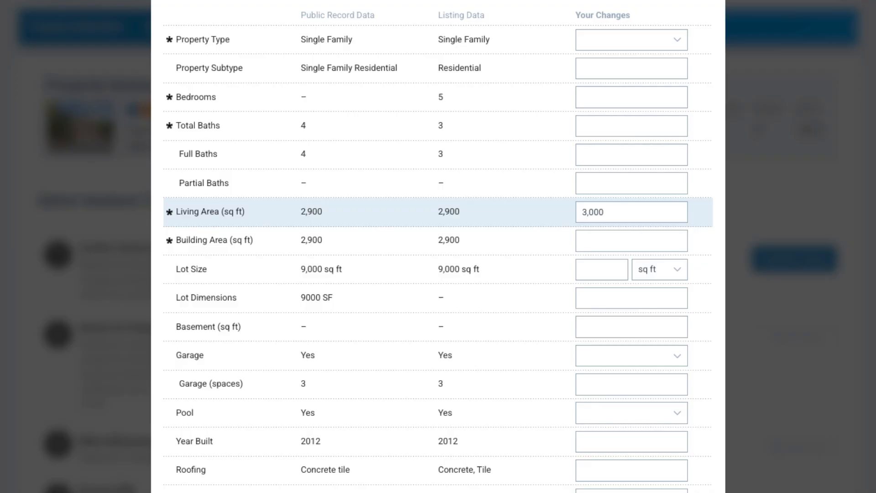
{"action": "scroll", "coordinate": [438, 246], "scroll_direction": "down", "scroll_amount": 2}
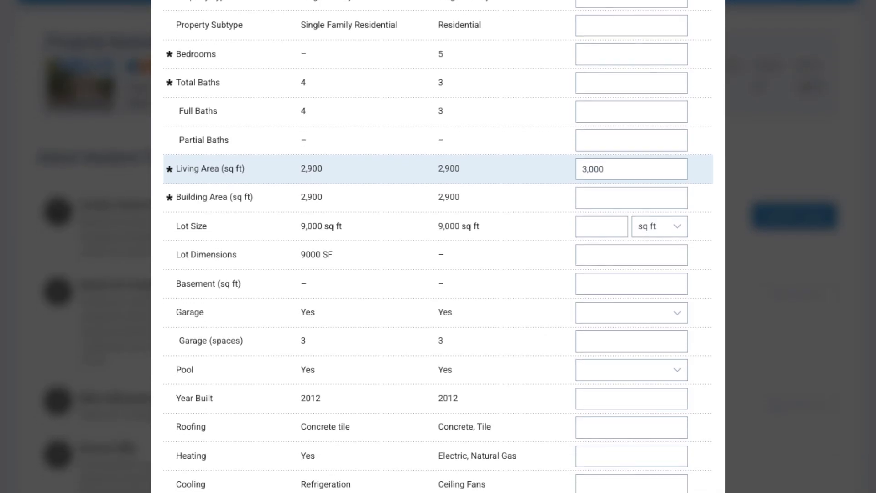
{"action": "scroll", "coordinate": [639, 488], "scroll_direction": "down", "scroll_amount": 4}
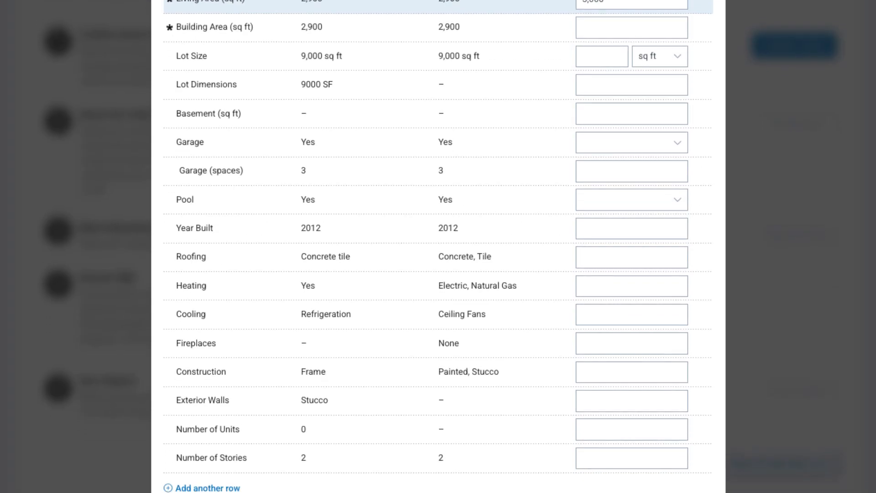
{"action": "scroll", "coordinate": [639, 487], "scroll_direction": "down", "scroll_amount": 1}
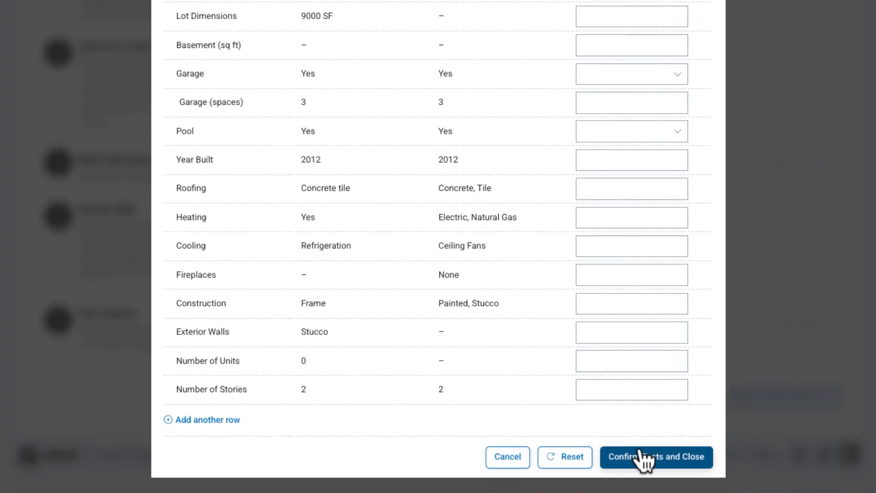
{"action": "left_click", "coordinate": [624, 460]}
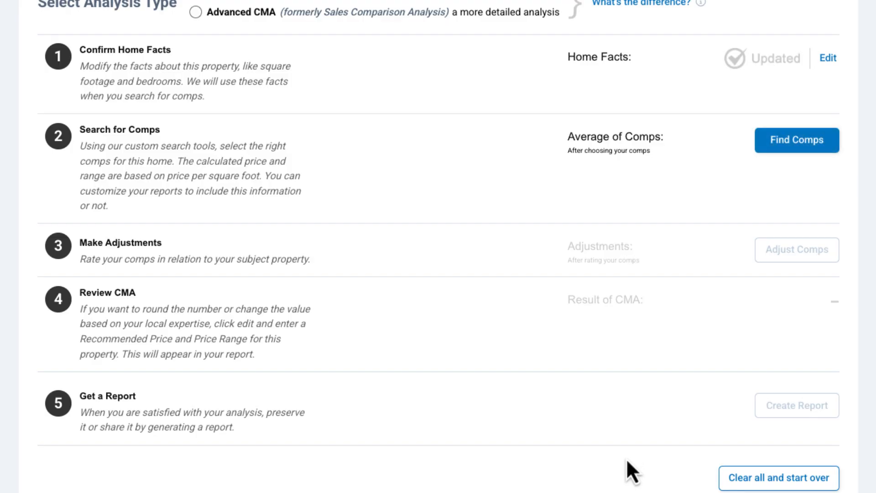
{"action": "scroll", "coordinate": [621, 452], "scroll_direction": "down", "scroll_amount": 1}
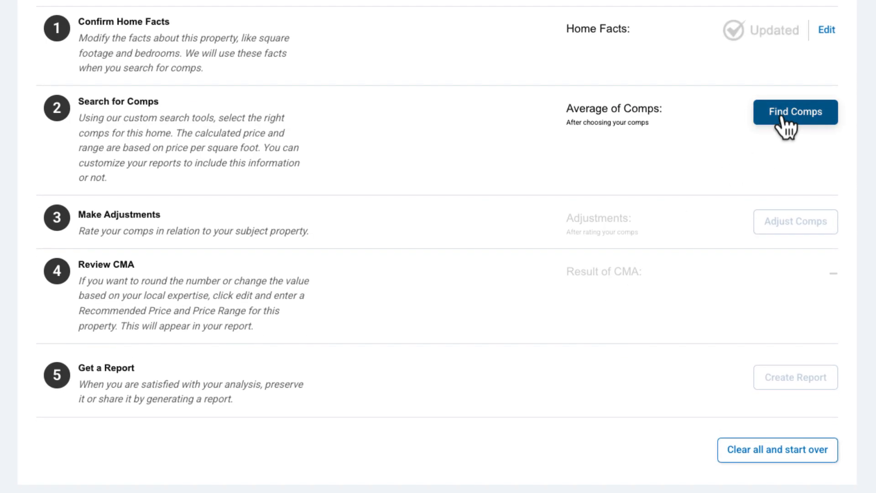
Run a Find Comps area search on the mapped region after reviewing saved areas and geography options
{"action": "left_click", "coordinate": [783, 120]}
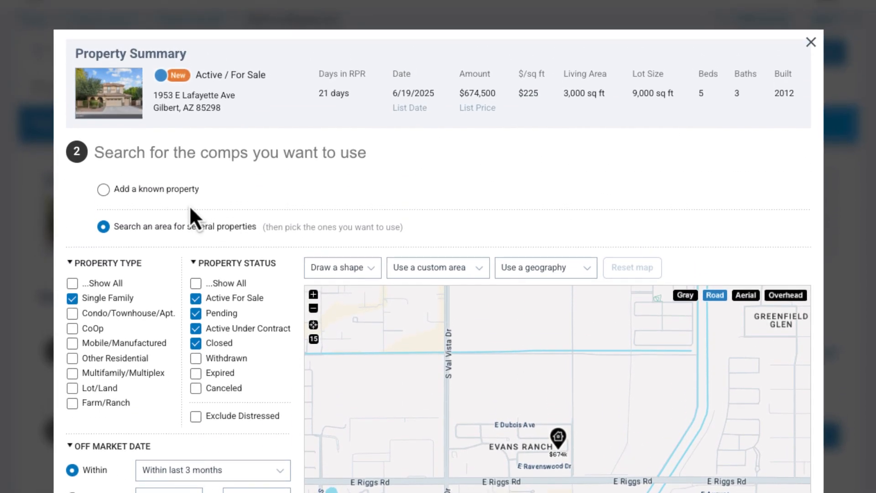
{"action": "left_click", "coordinate": [103, 189]}
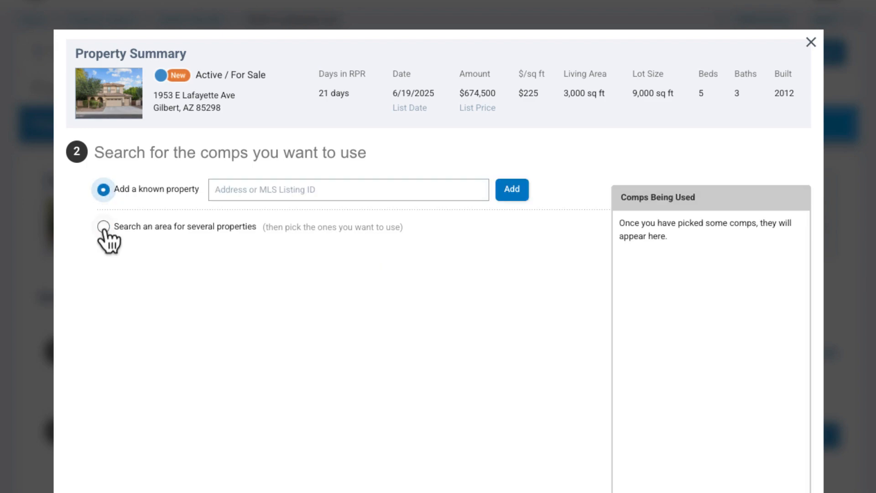
{"action": "left_click", "coordinate": [104, 226]}
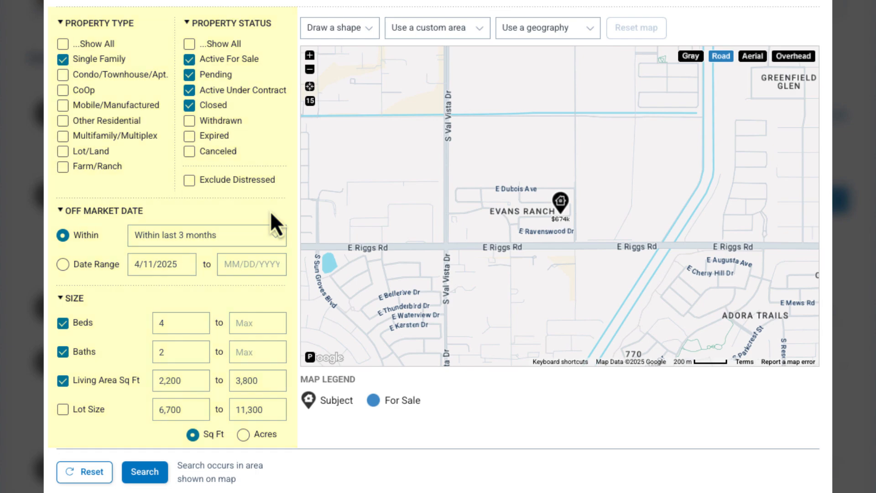
{"action": "left_click", "coordinate": [485, 30]}
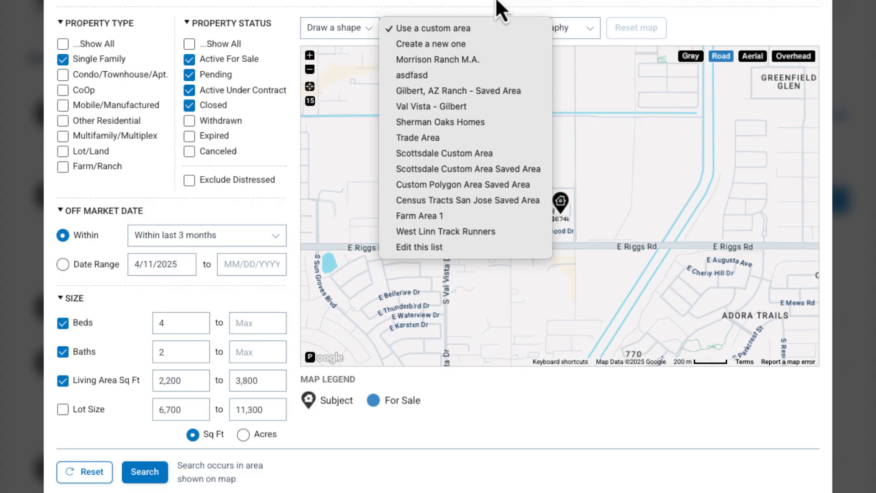
{"action": "left_click", "coordinate": [533, 4]}
{"action": "left_click", "coordinate": [586, 28]}
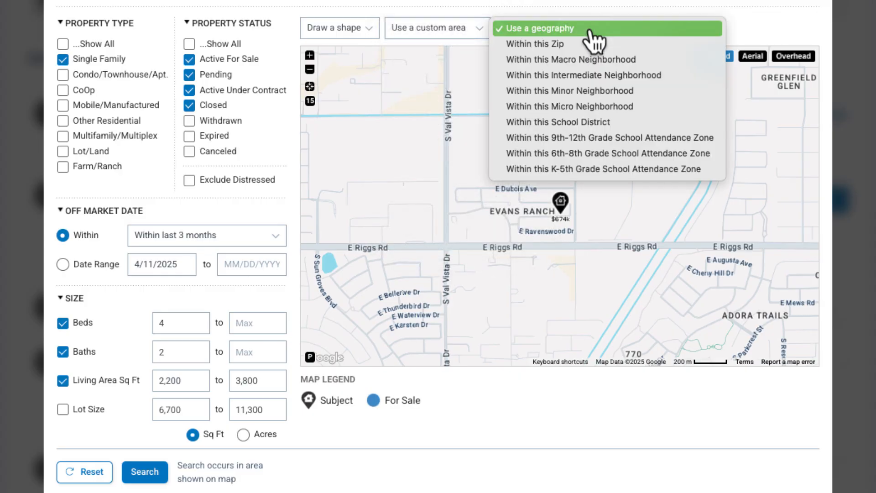
{"action": "left_click", "coordinate": [597, 14]}
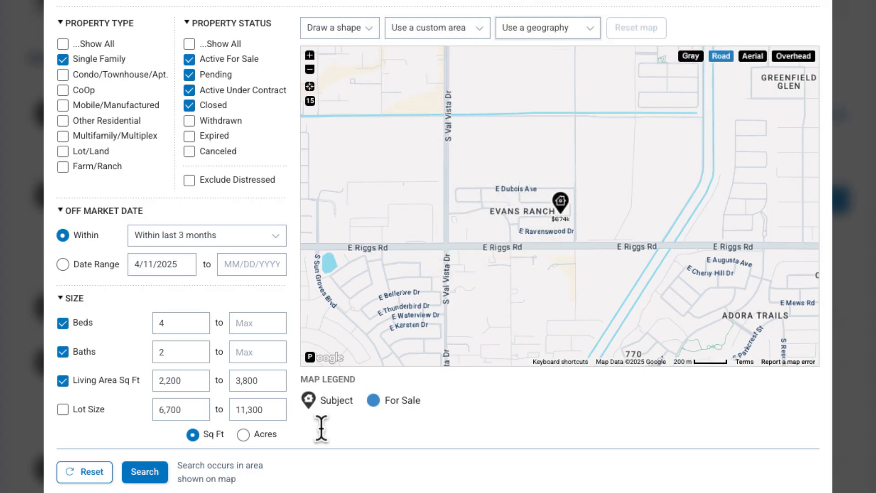
{"action": "left_click", "coordinate": [145, 472]}
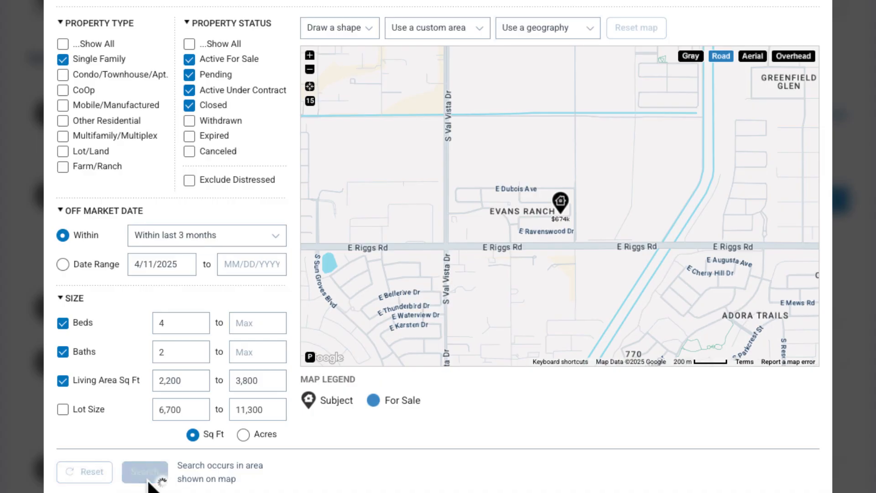
{"action": "scroll", "coordinate": [317, 477], "scroll_direction": "down", "scroll_amount": 2}
{"action": "scroll", "coordinate": [317, 475], "scroll_direction": "down", "scroll_amount": 3}
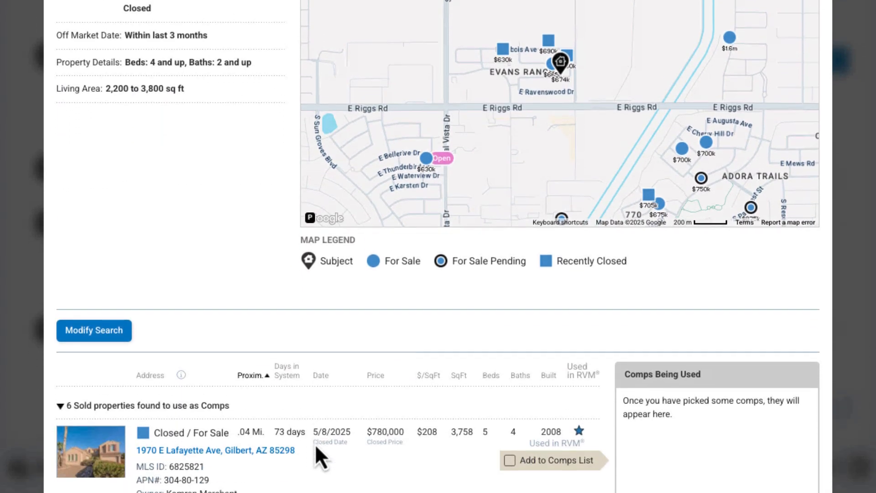
{"action": "scroll", "coordinate": [394, 447], "scroll_direction": "down", "scroll_amount": 2}
{"action": "scroll", "coordinate": [393, 445], "scroll_direction": "down", "scroll_amount": 1}
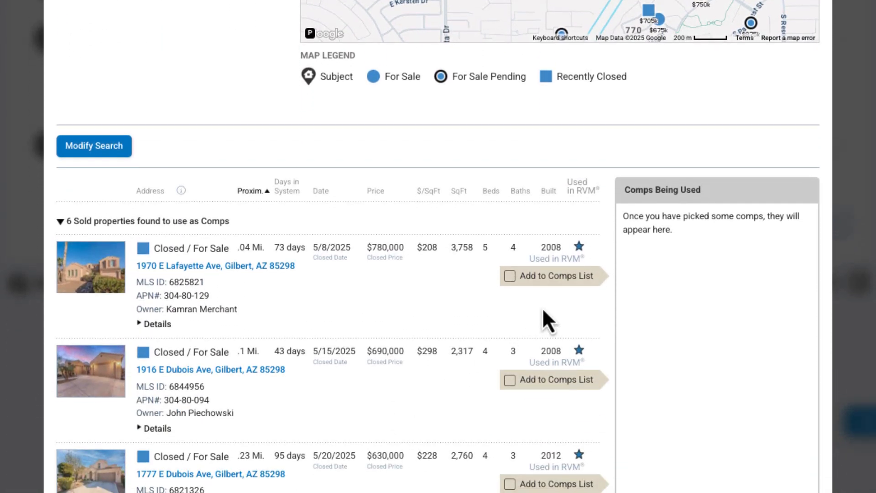
{"action": "left_click", "coordinate": [510, 276]}
{"action": "left_click", "coordinate": [510, 381]}
{"action": "scroll", "coordinate": [513, 402], "scroll_direction": "down", "scroll_amount": 2}
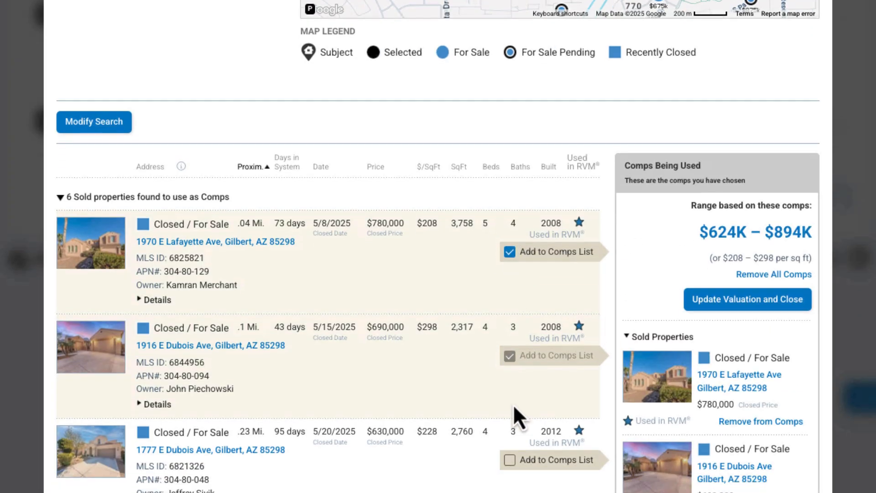
{"action": "left_click", "coordinate": [509, 377]}
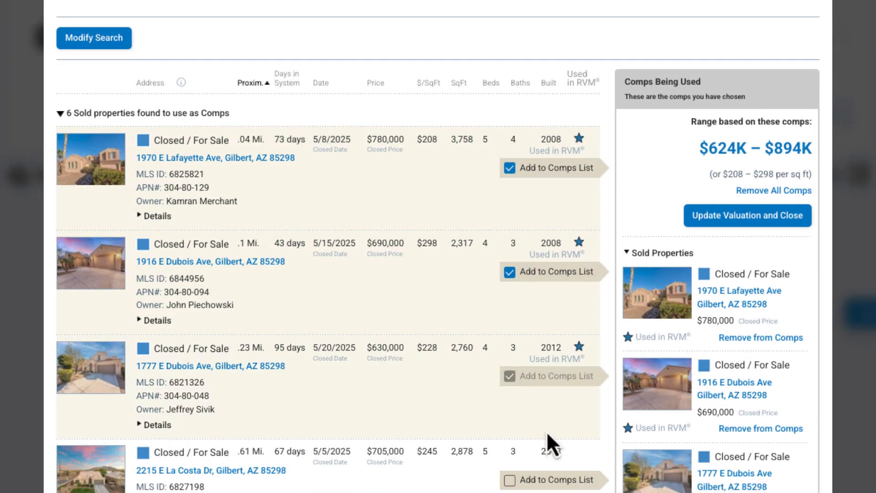
{"action": "scroll", "coordinate": [546, 431], "scroll_direction": "down", "scroll_amount": 3}
{"action": "scroll", "coordinate": [545, 431], "scroll_direction": "down", "scroll_amount": 3}
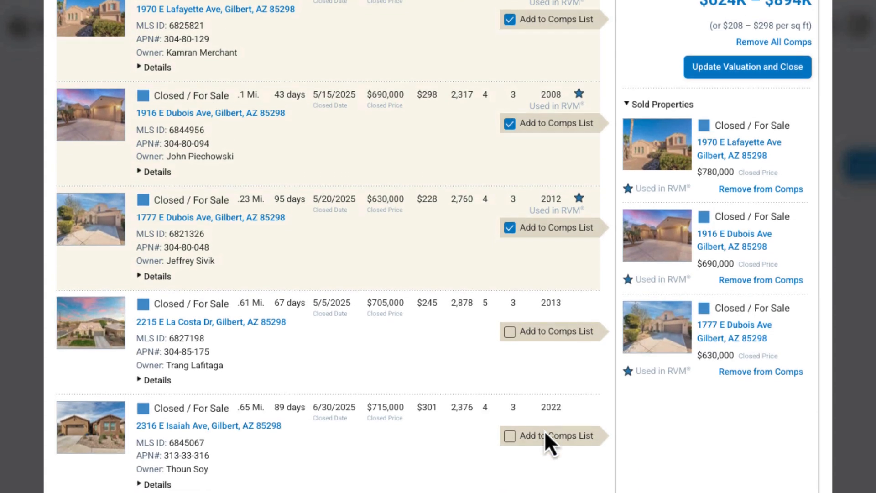
{"action": "scroll", "coordinate": [544, 431], "scroll_direction": "down", "scroll_amount": 6}
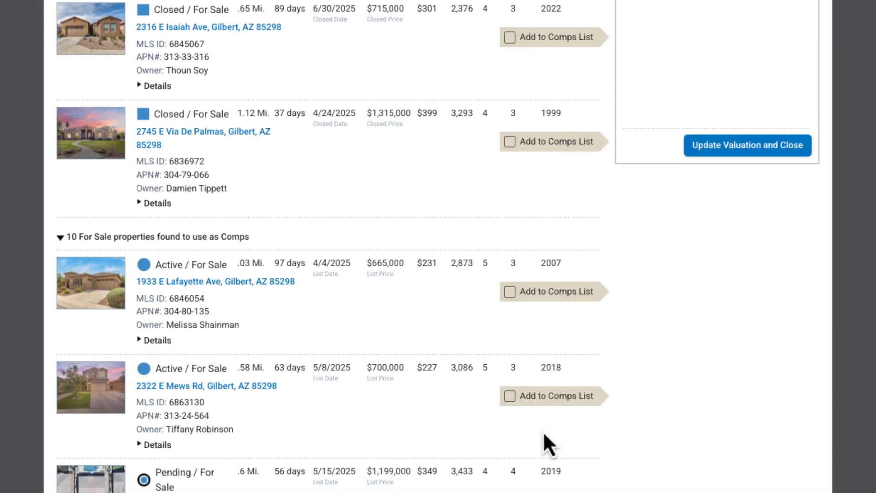
{"action": "left_click", "coordinate": [509, 292]}
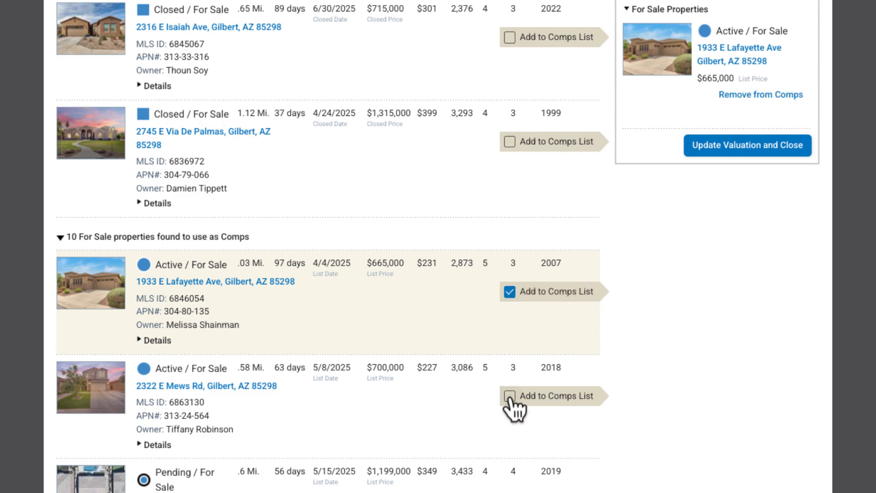
{"action": "left_click", "coordinate": [510, 396]}
{"action": "scroll", "coordinate": [598, 448], "scroll_direction": "down", "scroll_amount": 3}
{"action": "scroll", "coordinate": [596, 445], "scroll_direction": "down", "scroll_amount": 3}
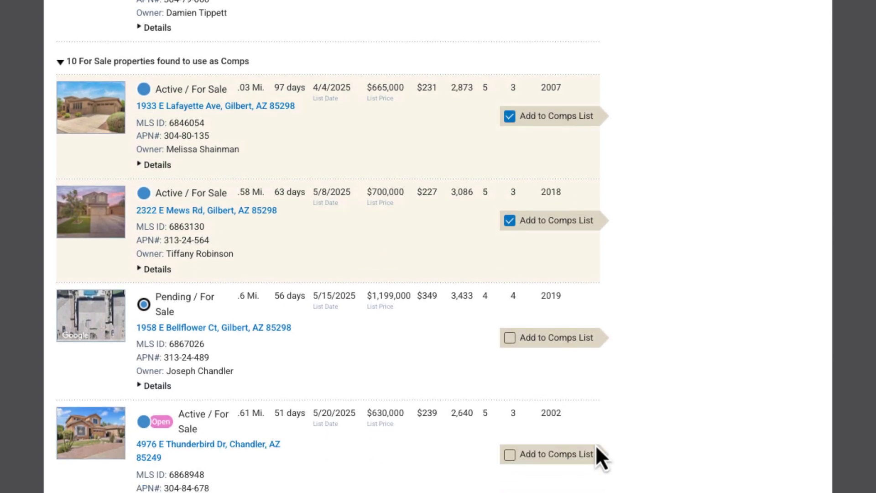
{"action": "scroll", "coordinate": [521, 424], "scroll_direction": "up", "scroll_amount": 10}
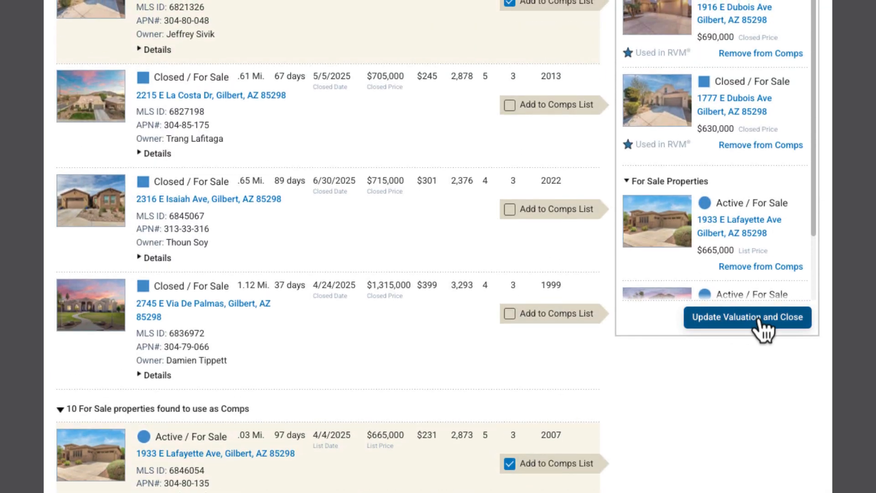
{"action": "left_click", "coordinate": [761, 323]}
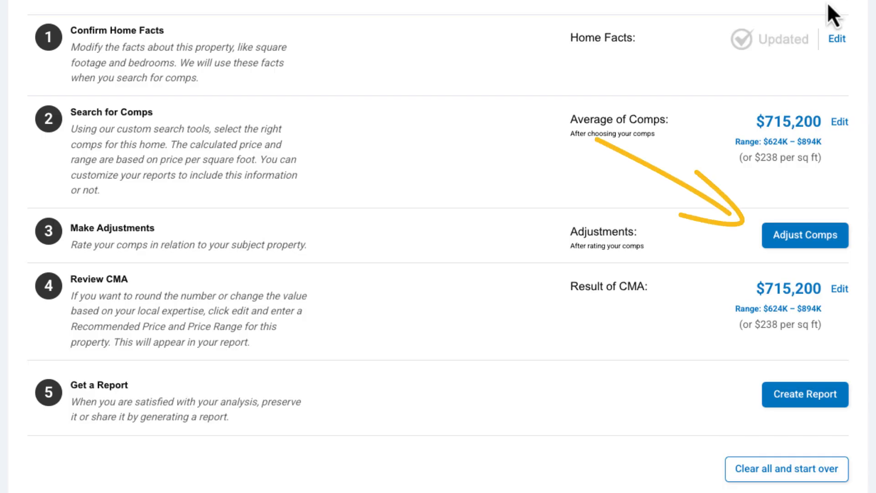
{"action": "left_click", "coordinate": [840, 241]}
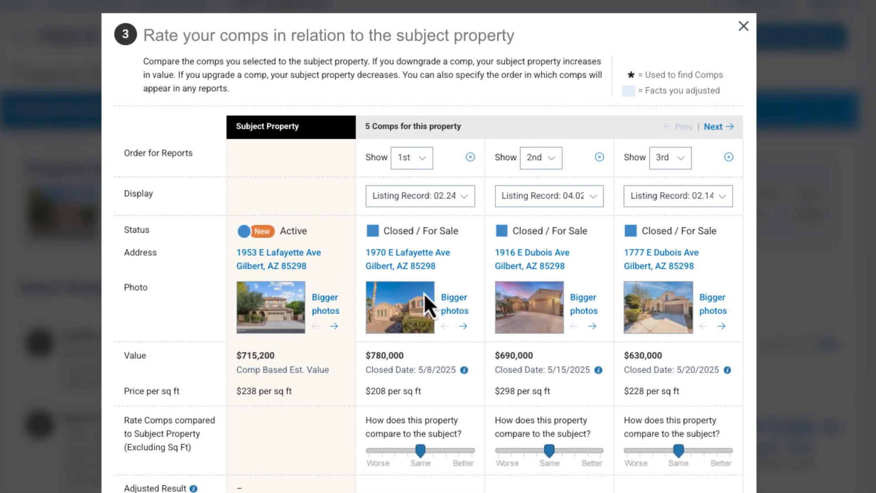
{"action": "left_click", "coordinate": [428, 159]}
{"action": "left_click", "coordinate": [413, 189]}
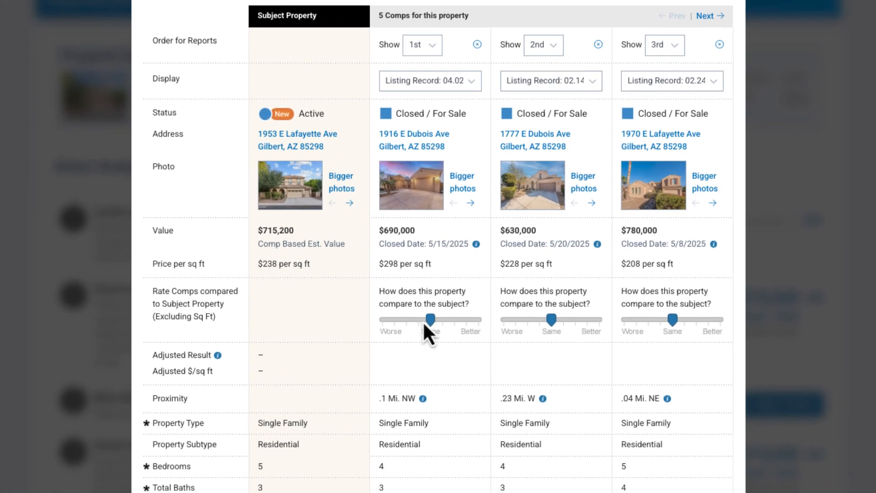
{"action": "left_click", "coordinate": [423, 322]}
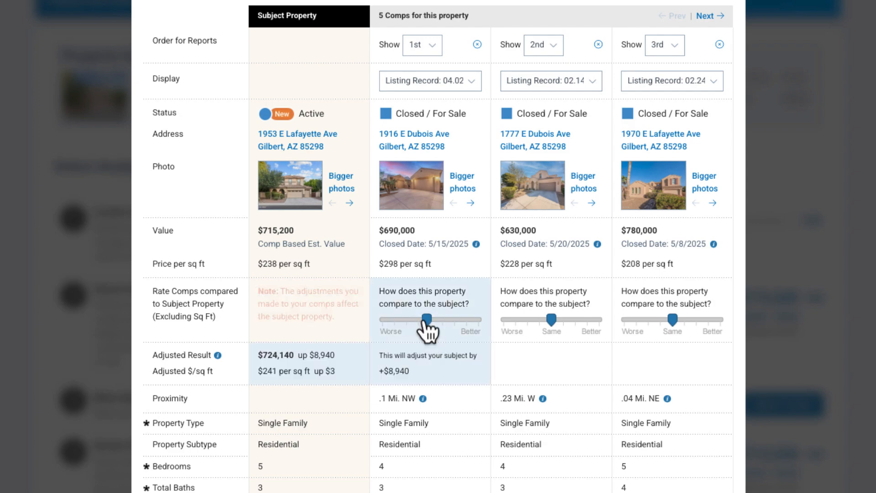
{"action": "left_click", "coordinate": [565, 319]}
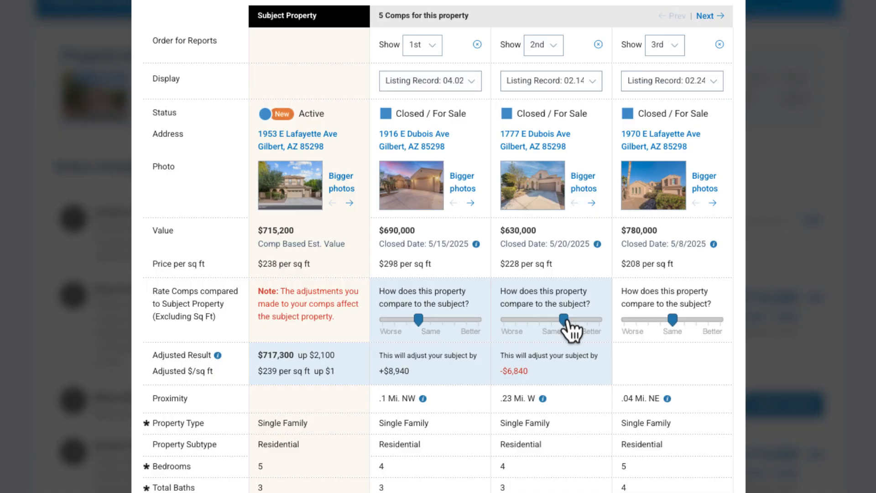
{"action": "scroll", "coordinate": [557, 401], "scroll_direction": "down", "scroll_amount": 8}
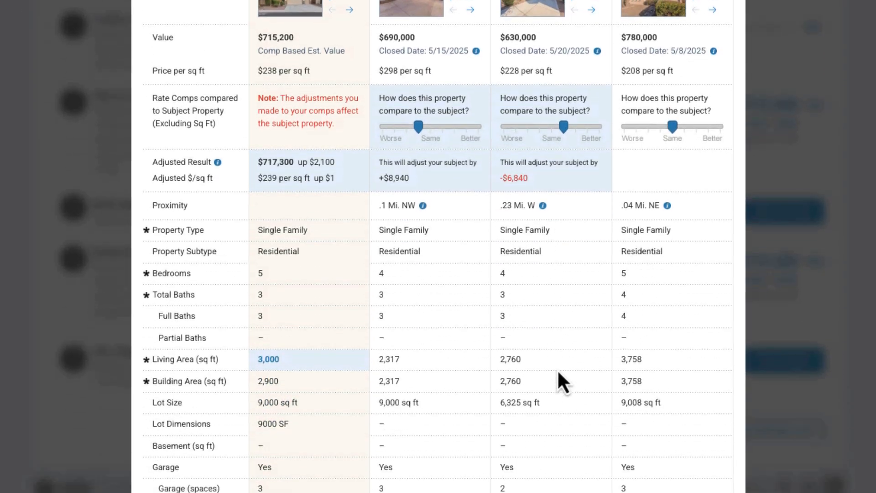
{"action": "scroll", "coordinate": [559, 292], "scroll_direction": "down", "scroll_amount": 7}
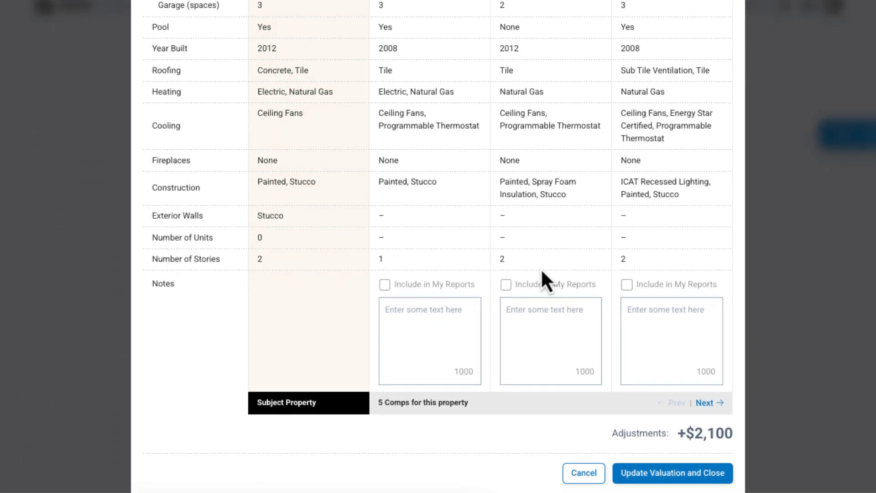
{"action": "left_click", "coordinate": [683, 474]}
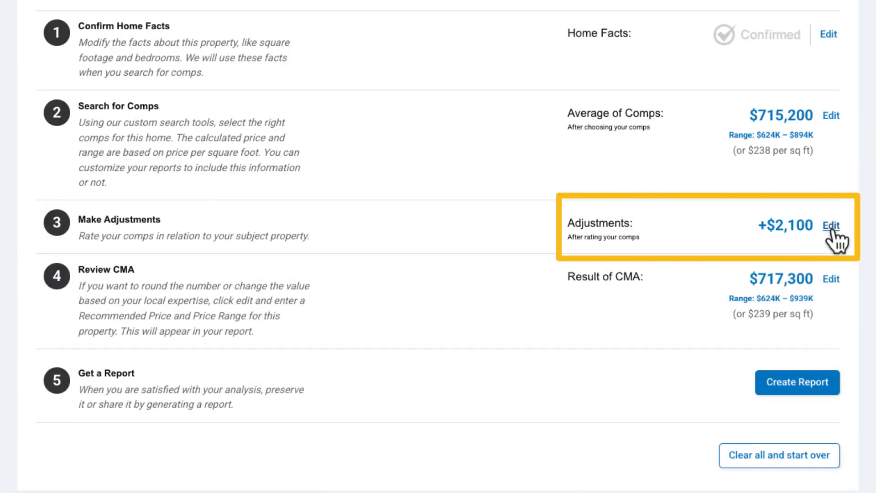
Edit the CMA result to a $720,000 recommended price, $650,000 minimum and $800,000 maximum, and save
{"action": "left_click", "coordinate": [831, 279]}
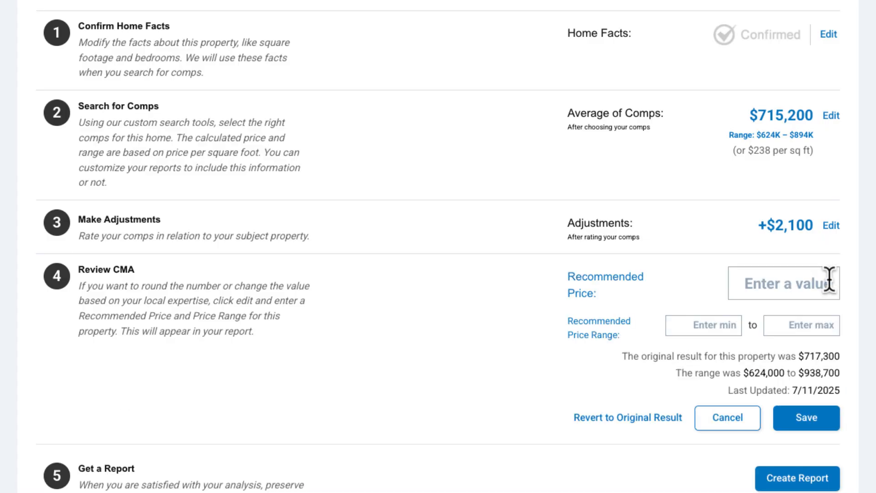
{"action": "left_click", "coordinate": [785, 283]}
{"action": "type", "text": "7200000"}
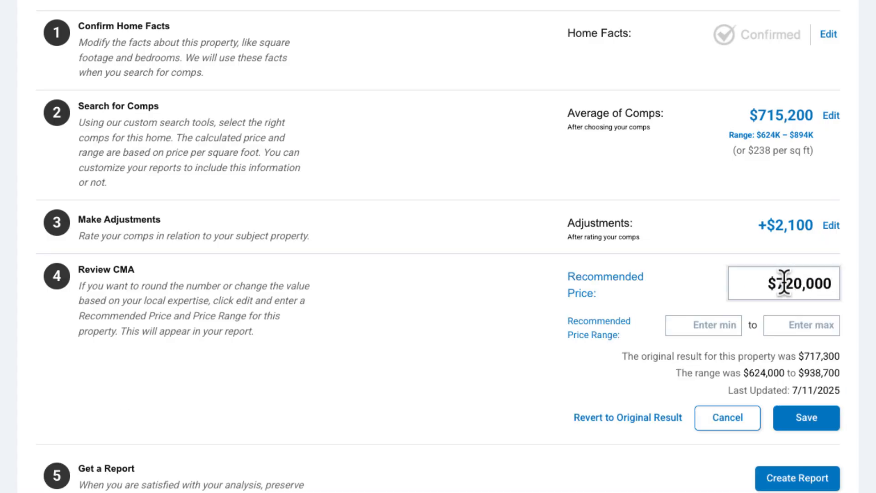
{"action": "left_click", "coordinate": [704, 326]}
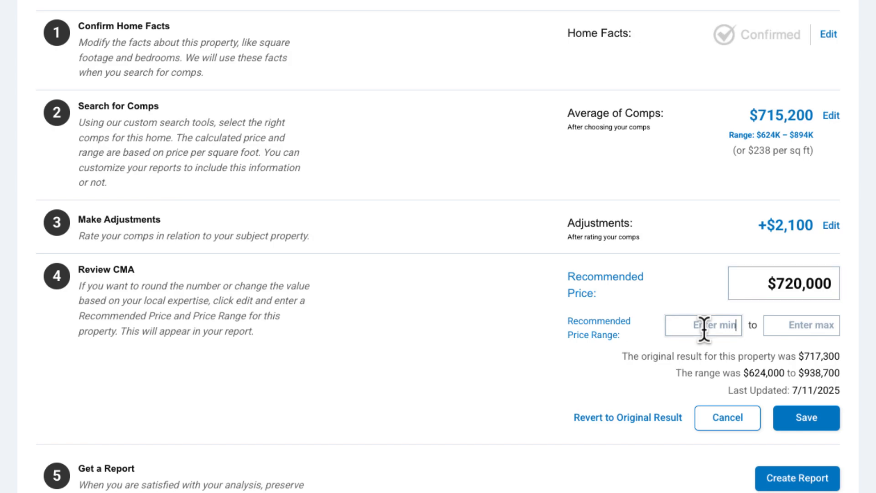
{"action": "type", "text": "665000"}
{"action": "type", "text": "0"}
{"action": "left_click", "coordinate": [802, 325]}
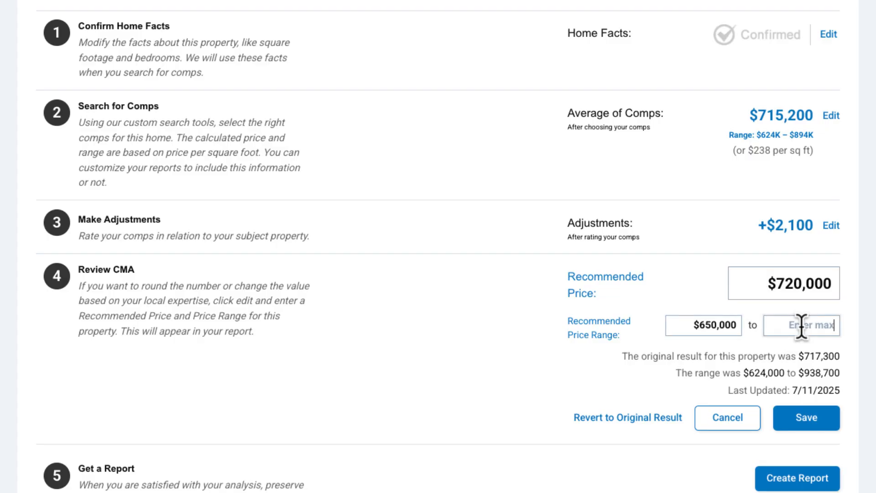
{"action": "type", "text": "8000000"}
{"action": "left_click", "coordinate": [814, 422]}
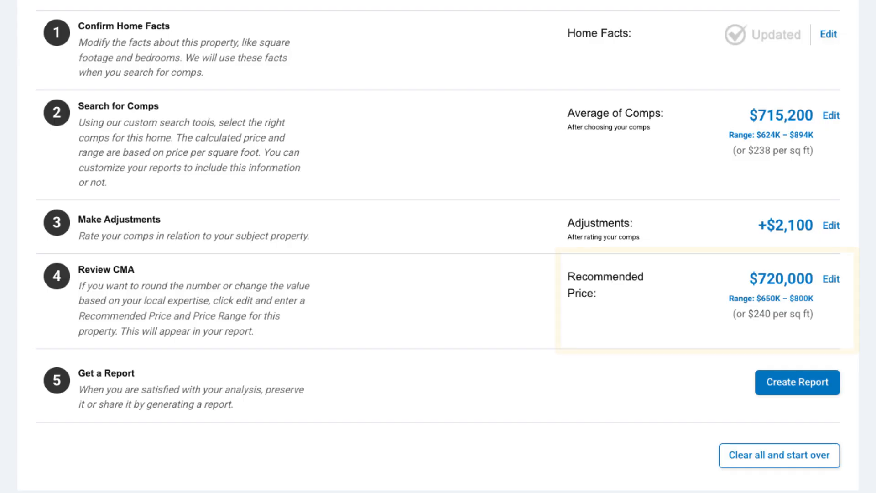
{"action": "left_click", "coordinate": [794, 395]}
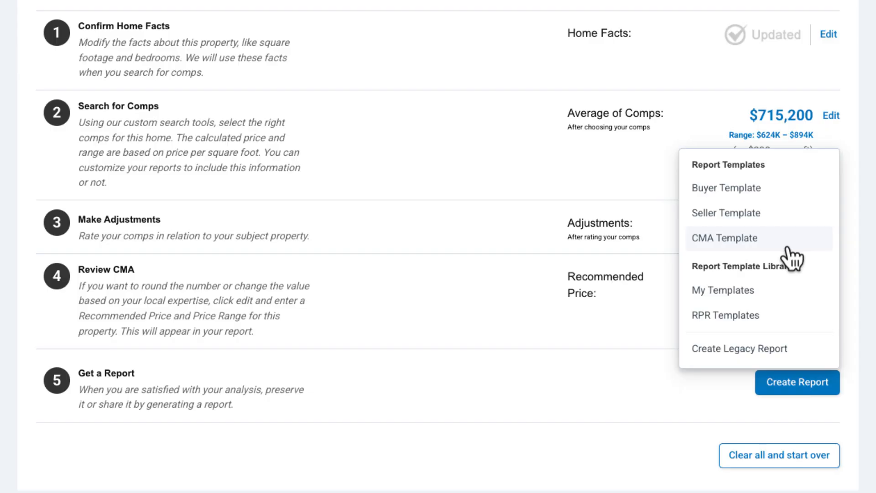
{"action": "left_click", "coordinate": [741, 247]}
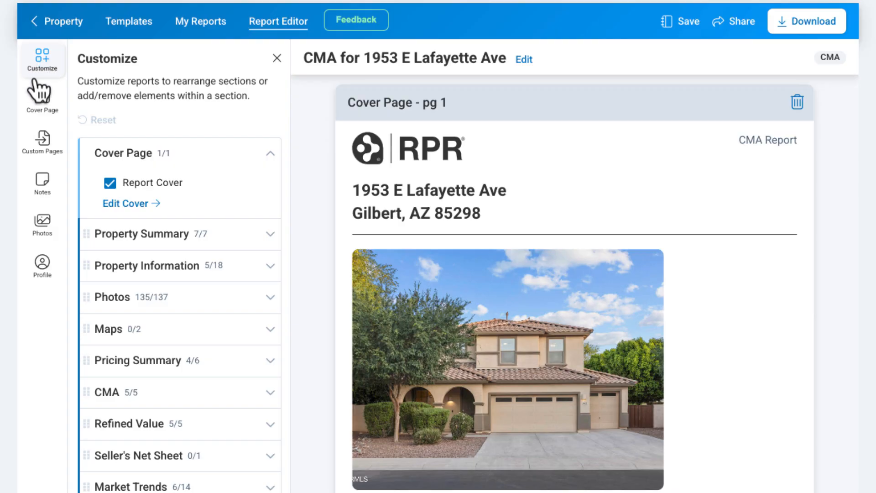
{"action": "left_click", "coordinate": [40, 101]}
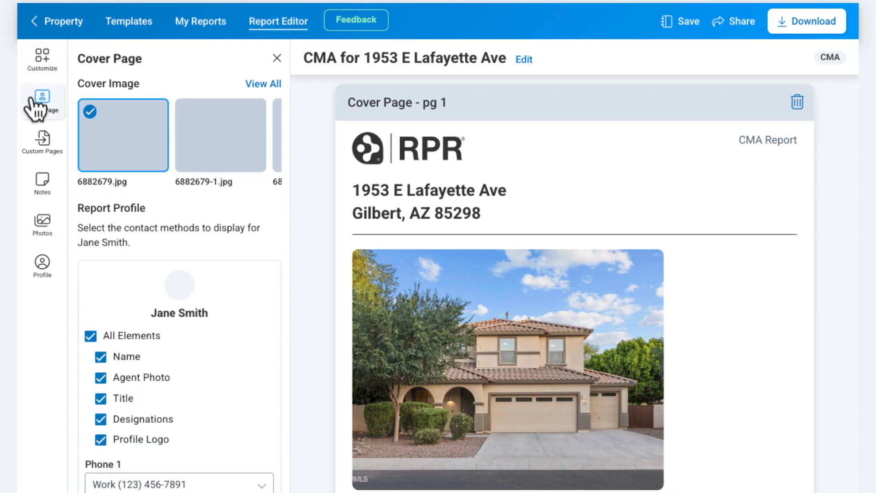
{"action": "left_click", "coordinate": [41, 152]}
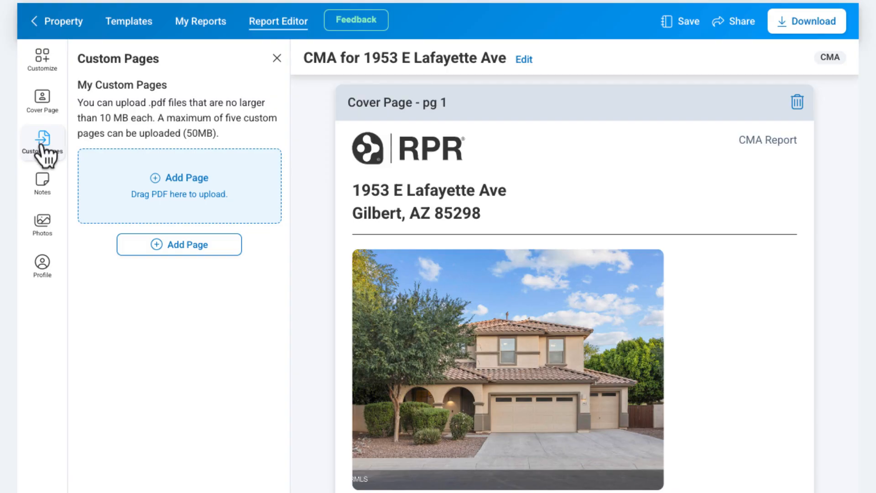
Re-include Pricing Strategy in the CMA section so CMA Value, CMA Range, Range of Comp Properties and CMA Summary are all included
{"action": "left_click", "coordinate": [41, 71]}
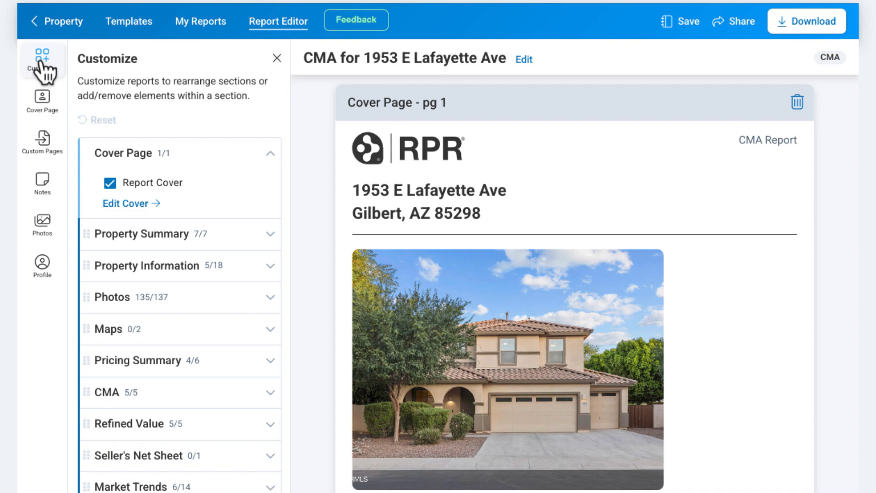
{"action": "left_click", "coordinate": [238, 396]}
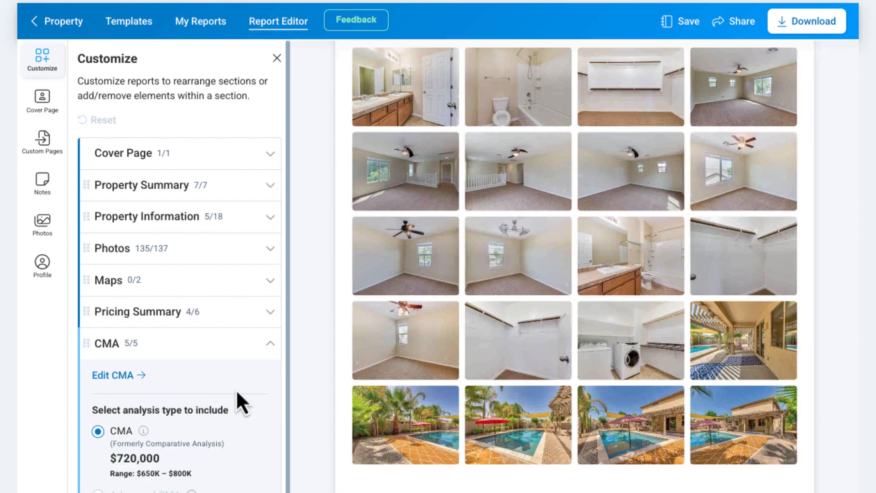
{"action": "scroll", "coordinate": [238, 397], "scroll_direction": "down", "scroll_amount": 3}
{"action": "scroll", "coordinate": [238, 395], "scroll_direction": "down", "scroll_amount": 1}
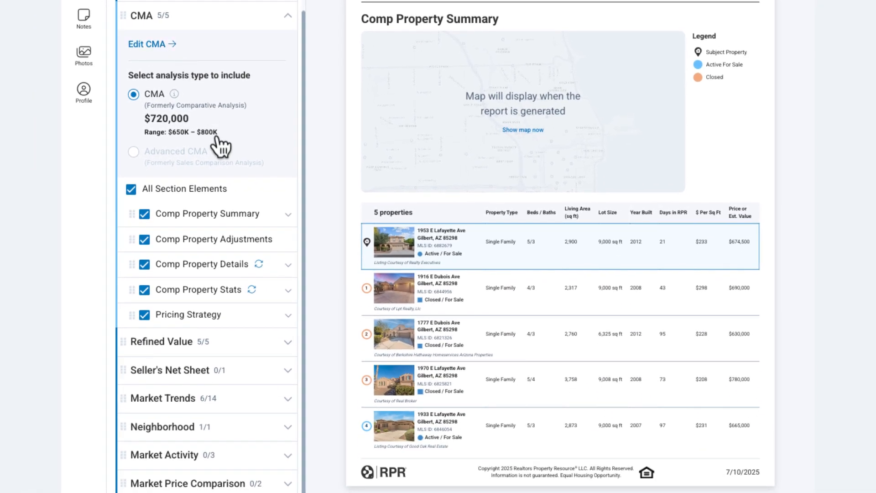
{"action": "scroll", "coordinate": [503, 340], "scroll_direction": "down", "scroll_amount": 2}
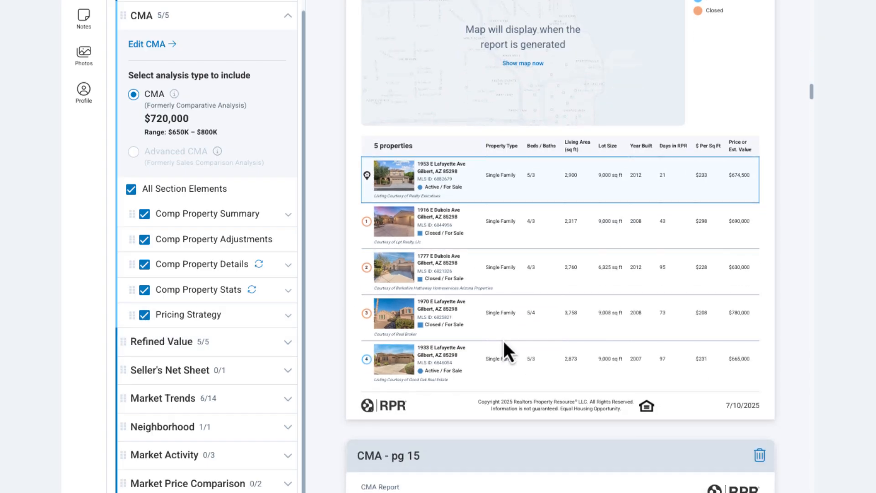
{"action": "scroll", "coordinate": [503, 341], "scroll_direction": "down", "scroll_amount": 10}
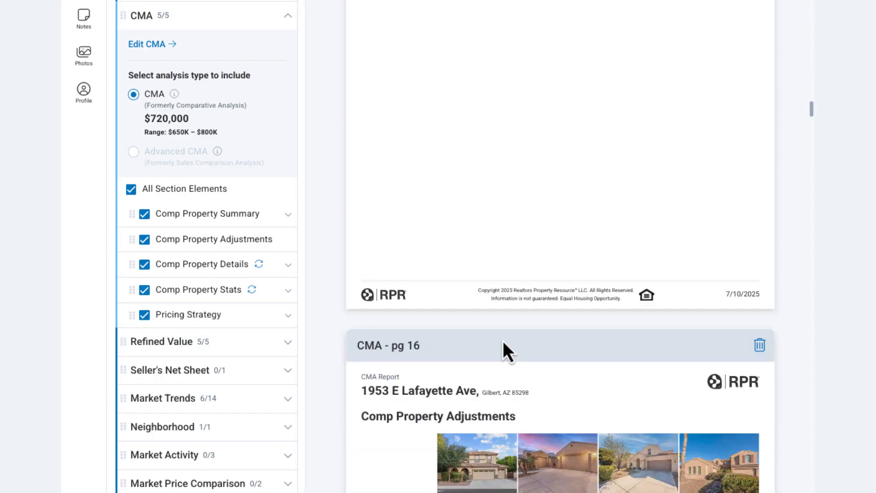
{"action": "scroll", "coordinate": [503, 342], "scroll_direction": "down", "scroll_amount": 6}
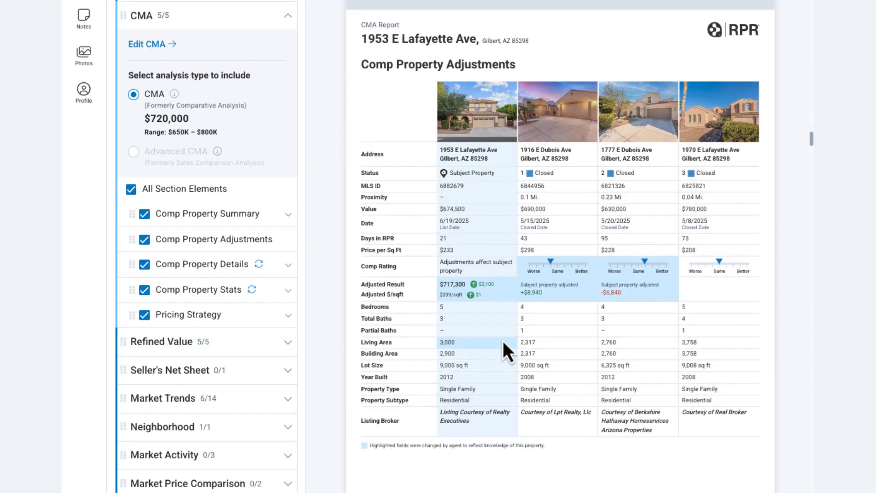
{"action": "scroll", "coordinate": [503, 341], "scroll_direction": "down", "scroll_amount": 10}
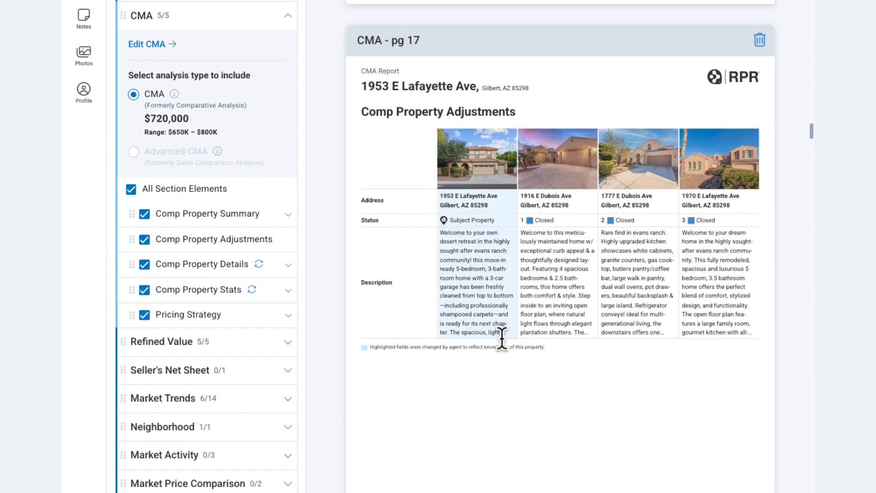
{"action": "left_click", "coordinate": [145, 316]}
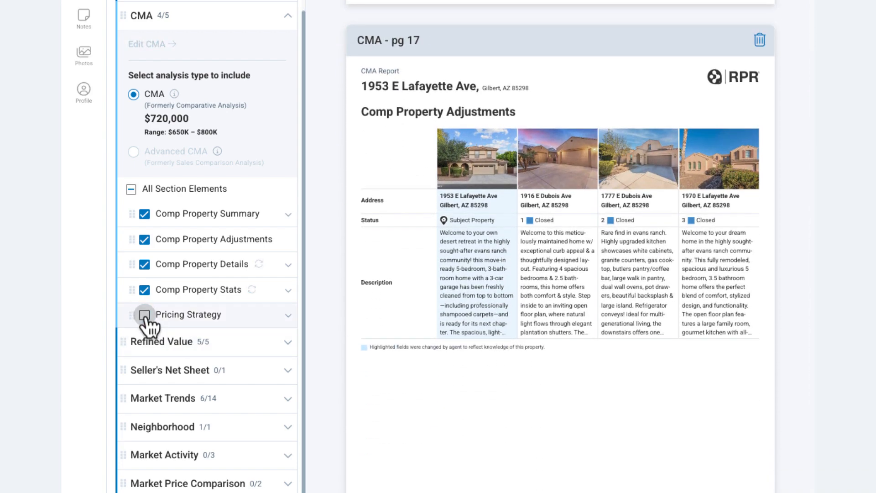
{"action": "left_click", "coordinate": [145, 316]}
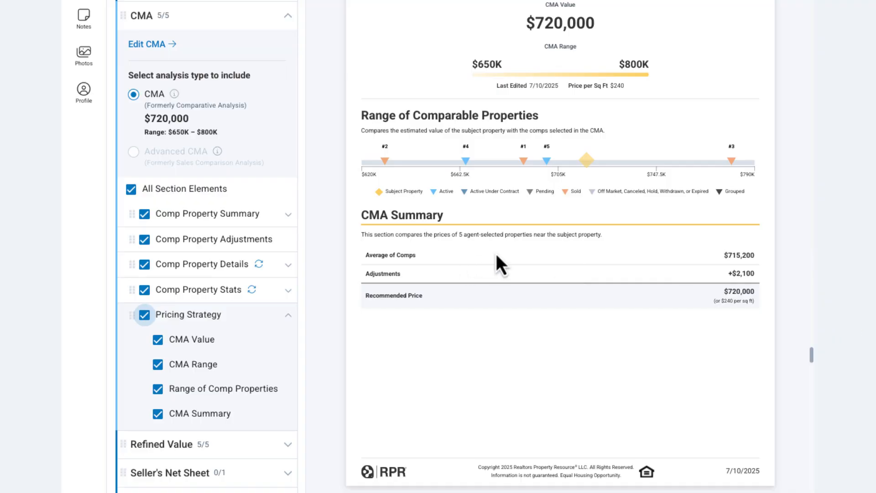
{"action": "scroll", "coordinate": [209, 289], "scroll_direction": "down", "scroll_amount": 5}
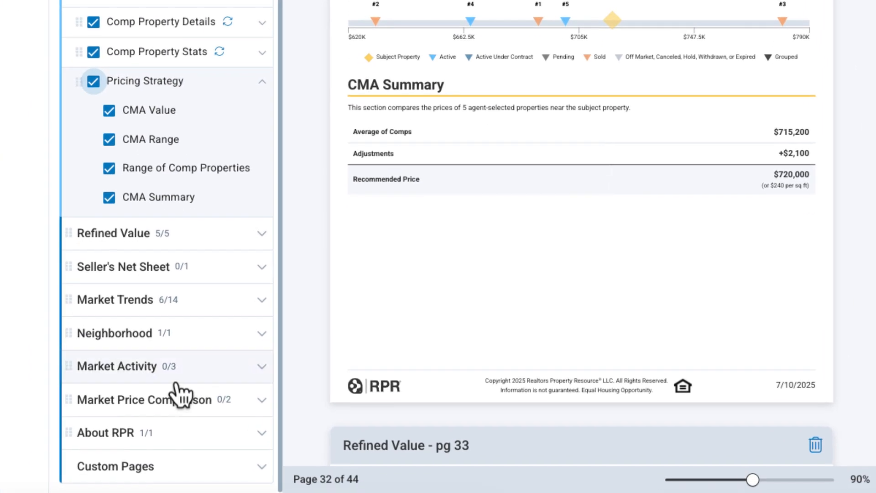
Include both Market Price Comparison charts, with List Price vs Estimated Value set to 3 Years
{"action": "left_click", "coordinate": [215, 402]}
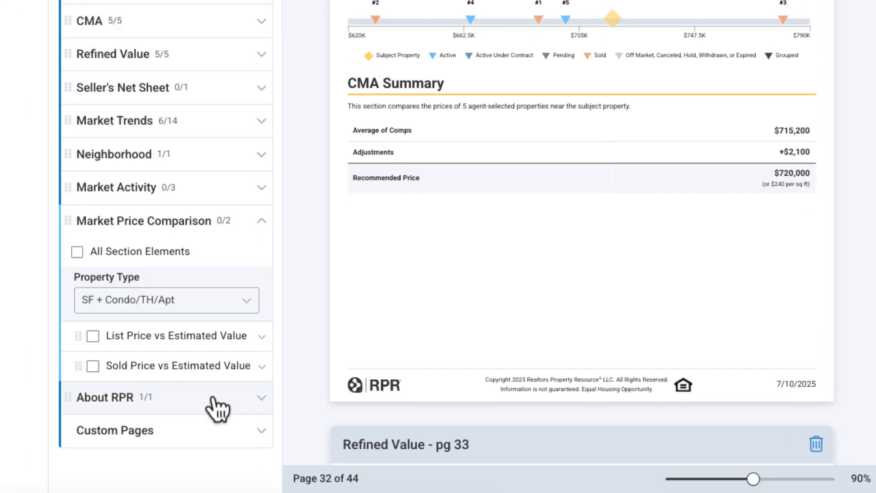
{"action": "left_click", "coordinate": [77, 252]}
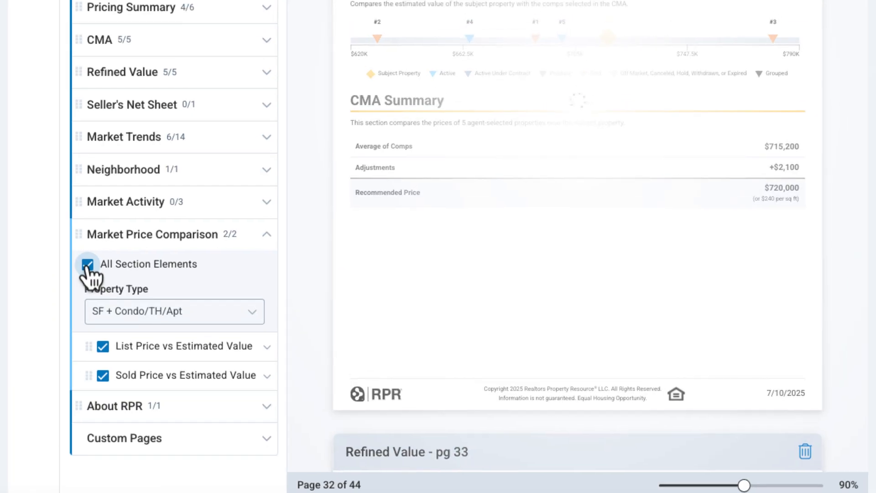
{"action": "left_click", "coordinate": [261, 336]}
{"action": "left_click", "coordinate": [218, 398]}
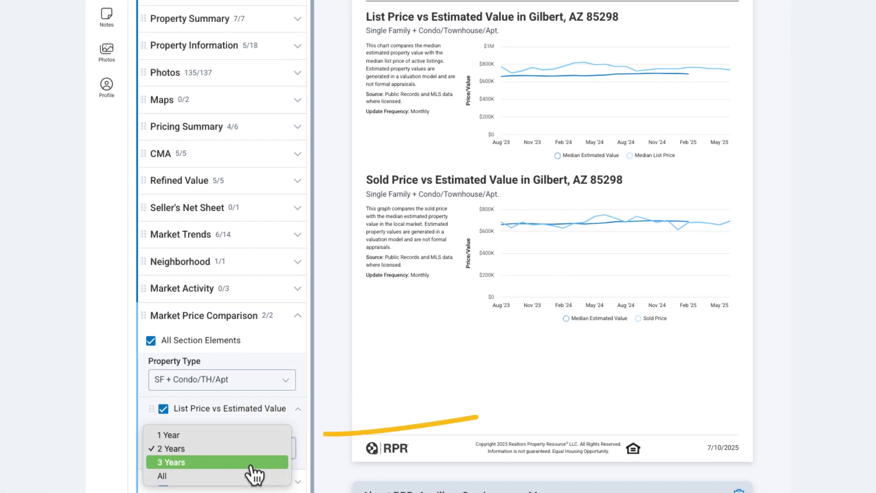
{"action": "left_click", "coordinate": [251, 463]}
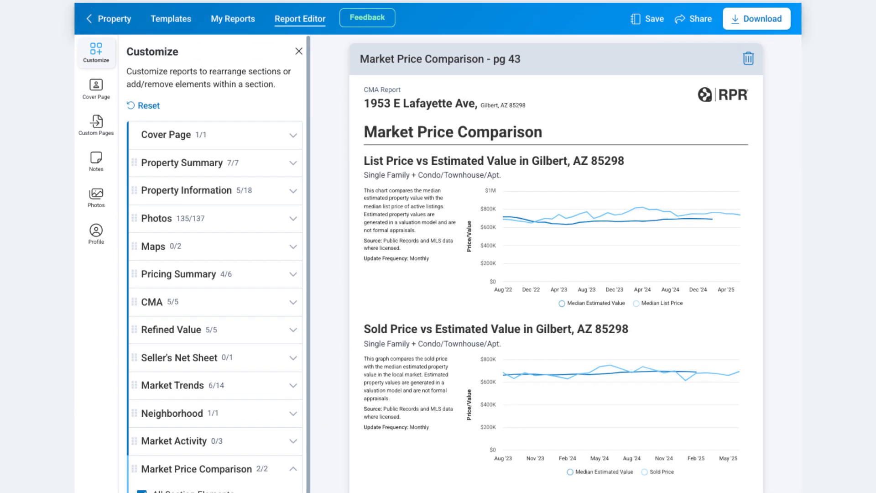
Add Sales History to Property Information and move Estimated Value above it
{"action": "left_click", "coordinate": [282, 128]}
{"action": "left_click", "coordinate": [260, 388]}
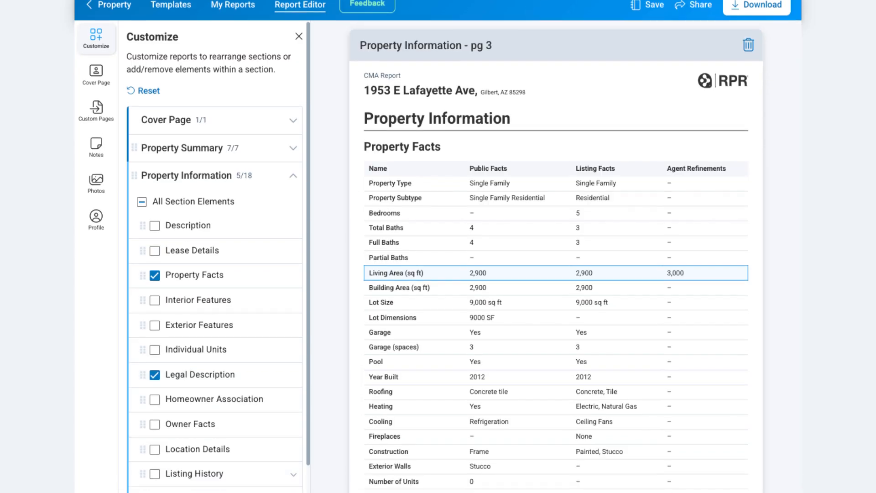
{"action": "left_click", "coordinate": [155, 437]}
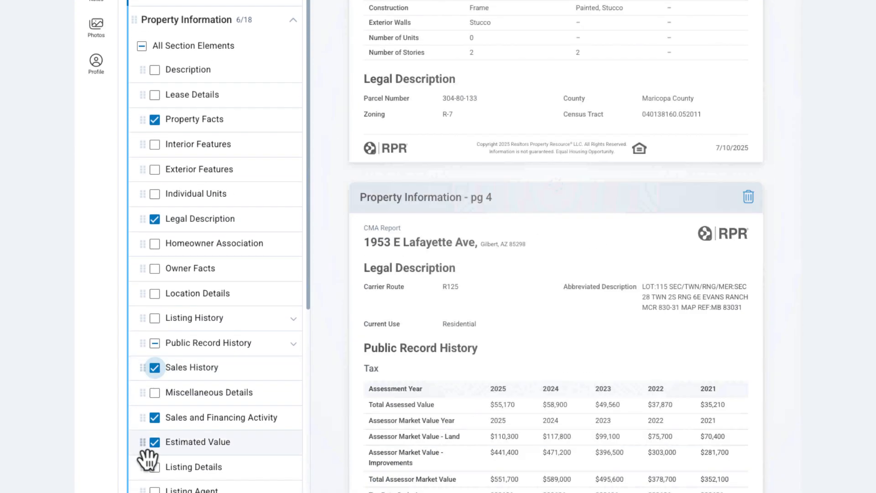
{"action": "left_click_drag", "start_coordinate": [145, 445], "coordinate": [147, 371]}
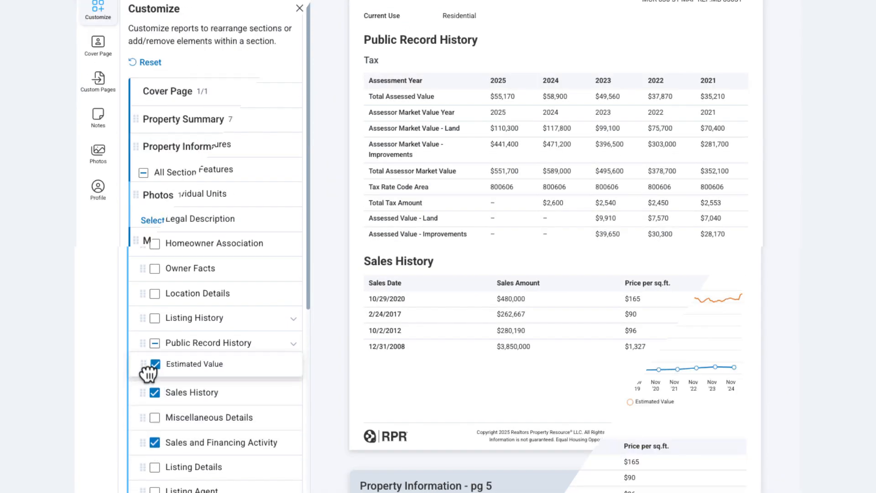
{"action": "left_click", "coordinate": [174, 199]}
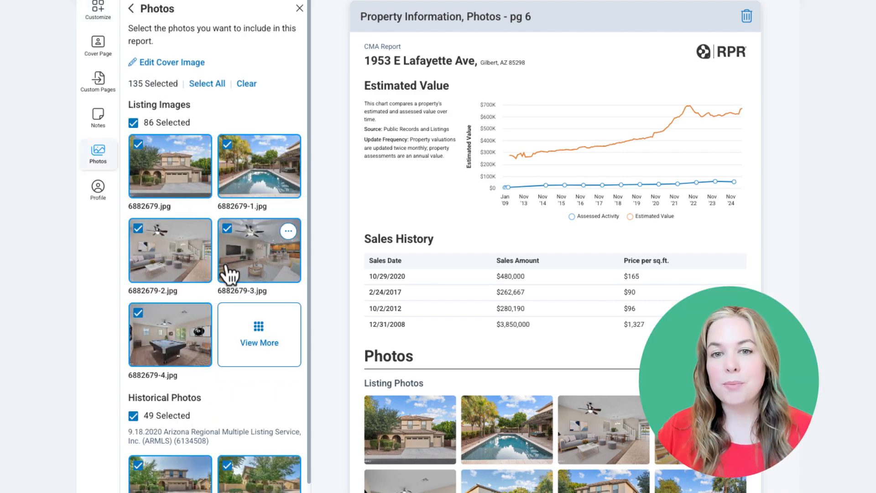
Paste the personal note 'Here's your CMA report!…' into the cover page's Personalize Your Report field
{"action": "left_click", "coordinate": [98, 45]}
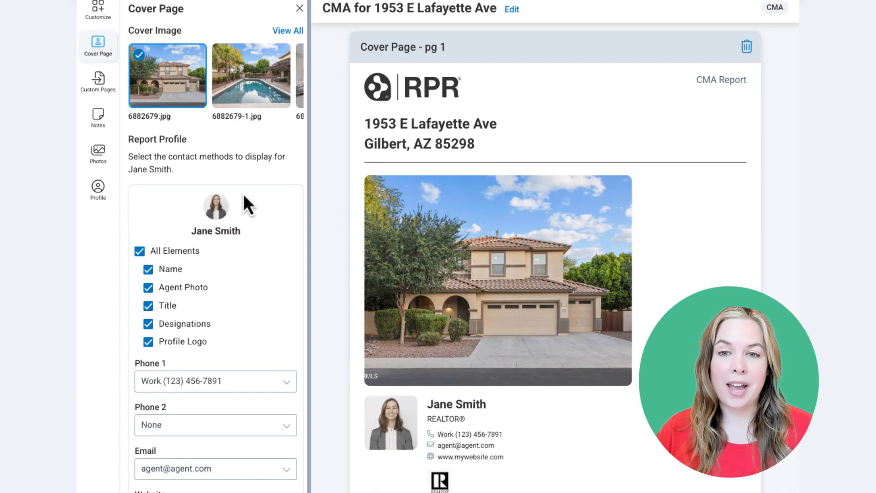
{"action": "scroll", "coordinate": [242, 299], "scroll_direction": "down", "scroll_amount": 10}
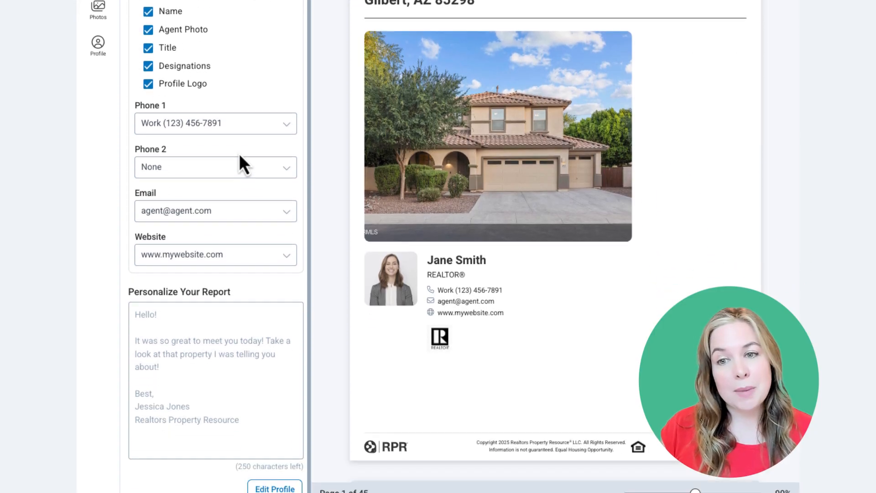
{"action": "left_click", "coordinate": [144, 306]}
{"action": "type", "text": "Here's your CMA report! Let me know if you have any questions. Great chatting with you today.  -Jane"}
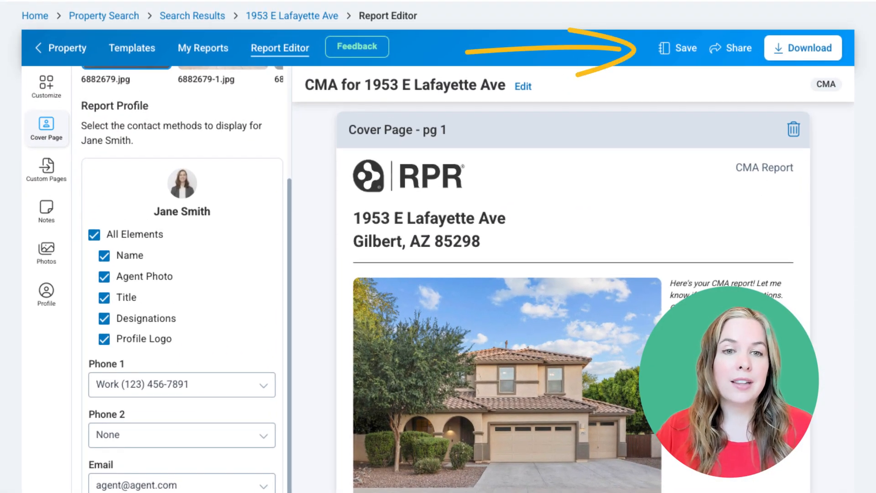
{"action": "left_click", "coordinate": [682, 50]}
Save the report as a draft and dismiss the Save as Template prompt without saving
{"action": "left_click", "coordinate": [672, 86]}
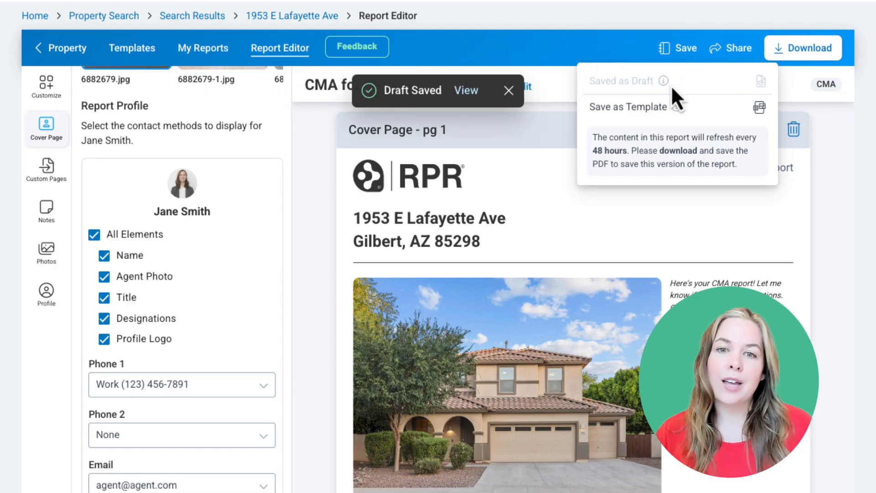
{"action": "left_click", "coordinate": [684, 112]}
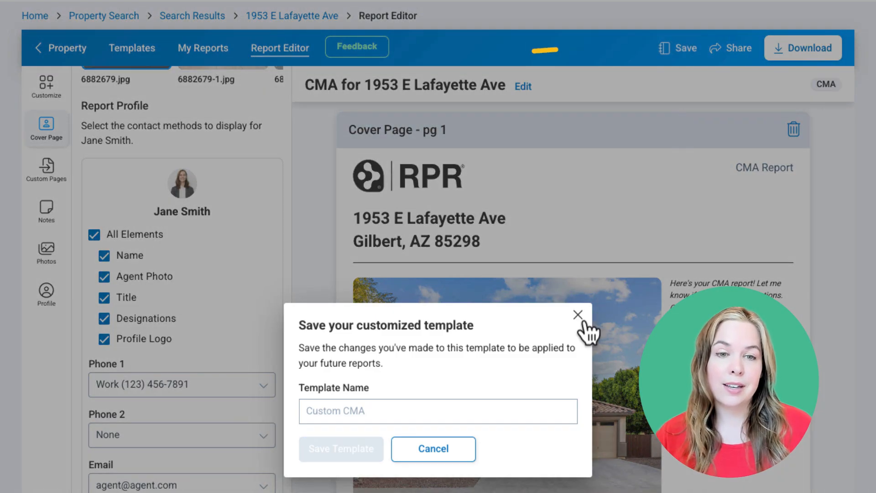
{"action": "left_click", "coordinate": [578, 315]}
{"action": "left_click", "coordinate": [740, 49]}
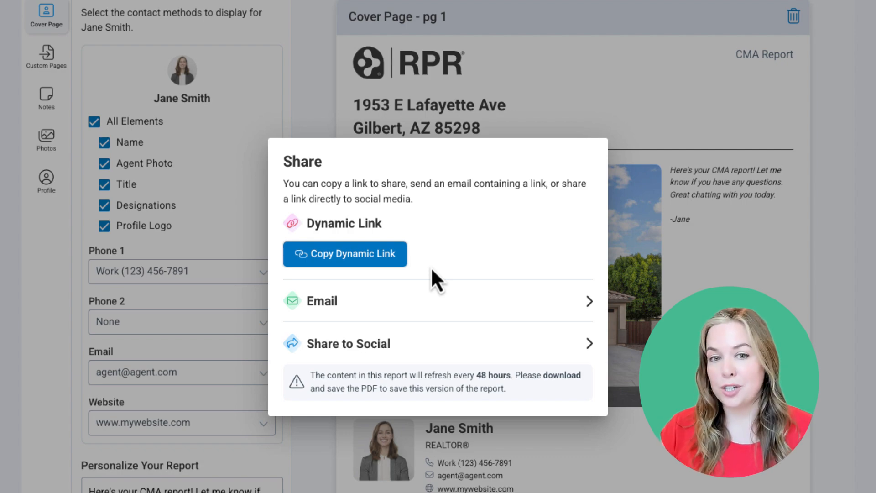
{"action": "left_click", "coordinate": [442, 344]}
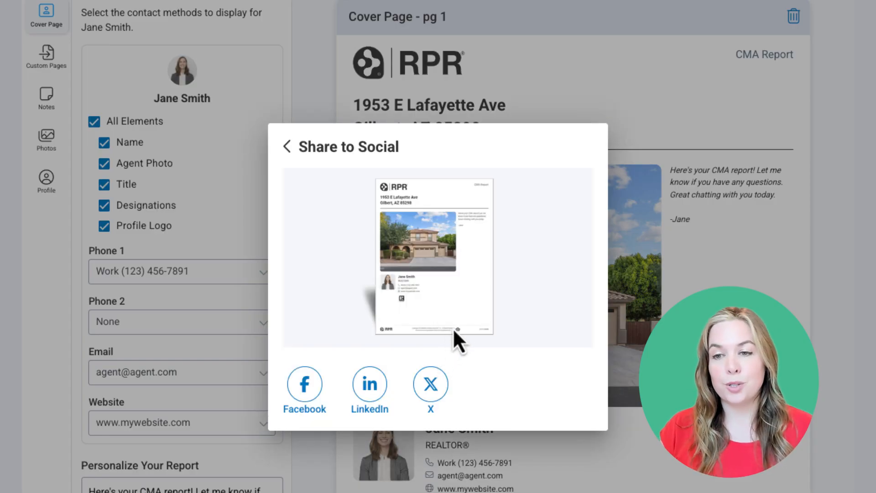
{"action": "left_click", "coordinate": [619, 146]}
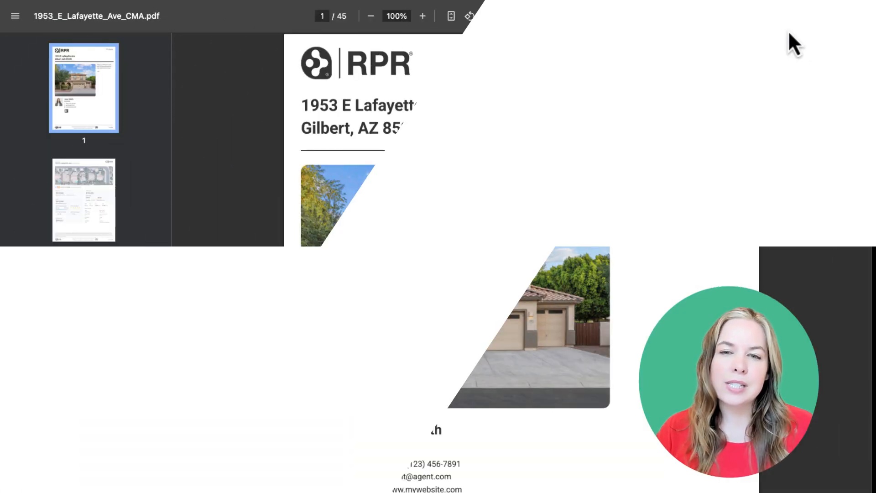
{"action": "scroll", "coordinate": [767, 178], "scroll_direction": "down", "scroll_amount": 3}
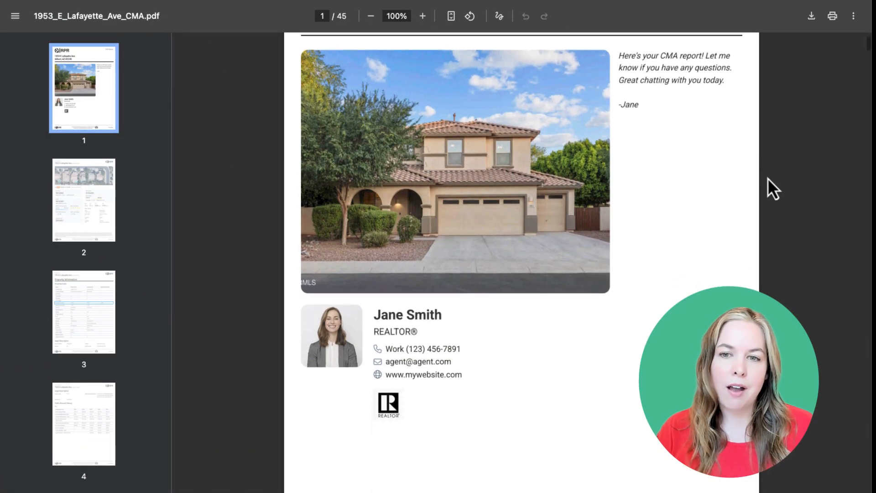
{"action": "scroll", "coordinate": [767, 179], "scroll_direction": "down", "scroll_amount": 10}
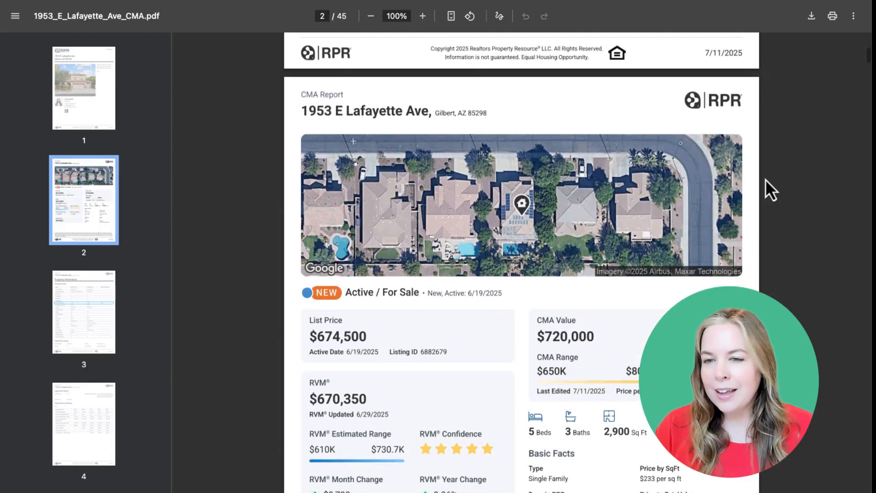
{"action": "scroll", "coordinate": [765, 179], "scroll_direction": "down", "scroll_amount": 9}
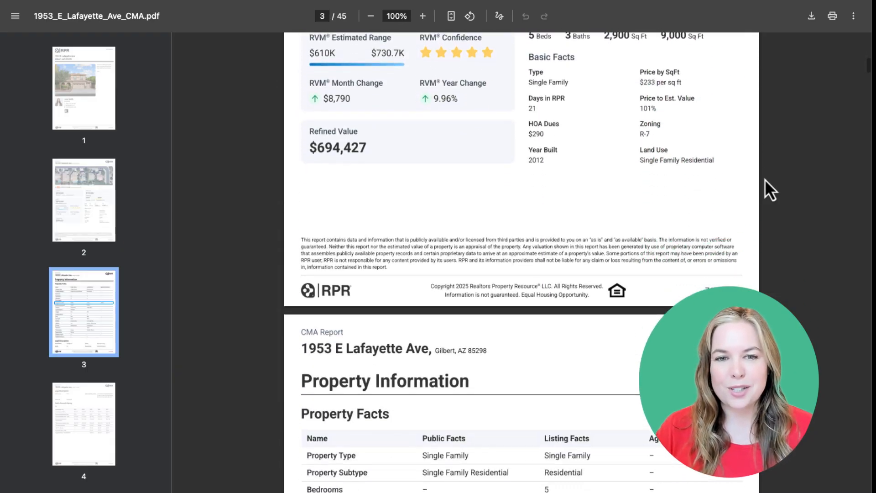
{"action": "scroll", "coordinate": [765, 179], "scroll_direction": "down", "scroll_amount": 10}
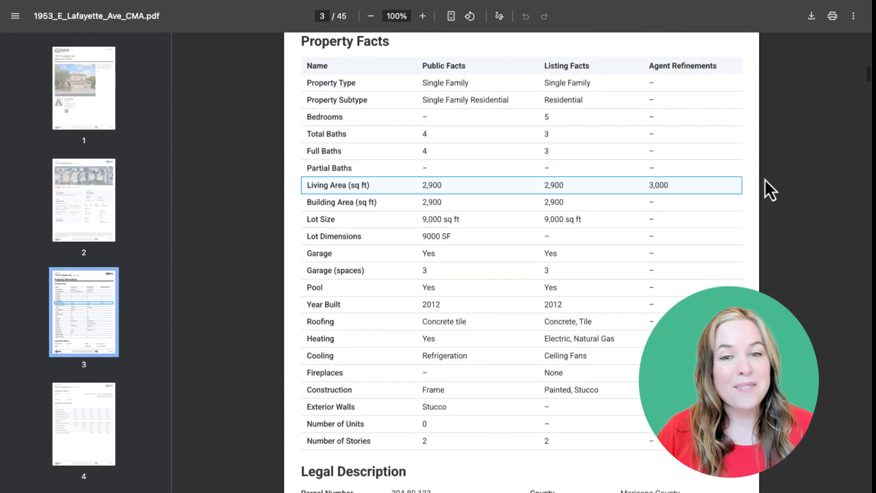
{"action": "scroll", "coordinate": [765, 179], "scroll_direction": "down", "scroll_amount": 9}
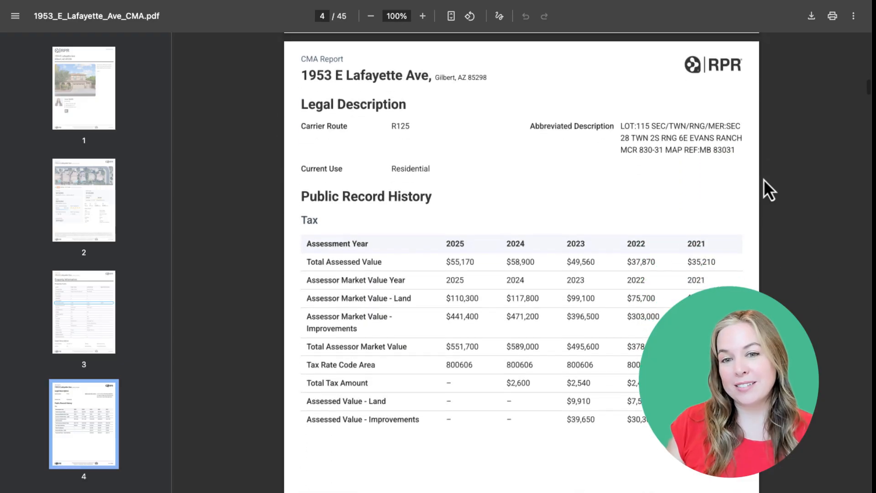
{"action": "scroll", "coordinate": [764, 180], "scroll_direction": "down", "scroll_amount": 9}
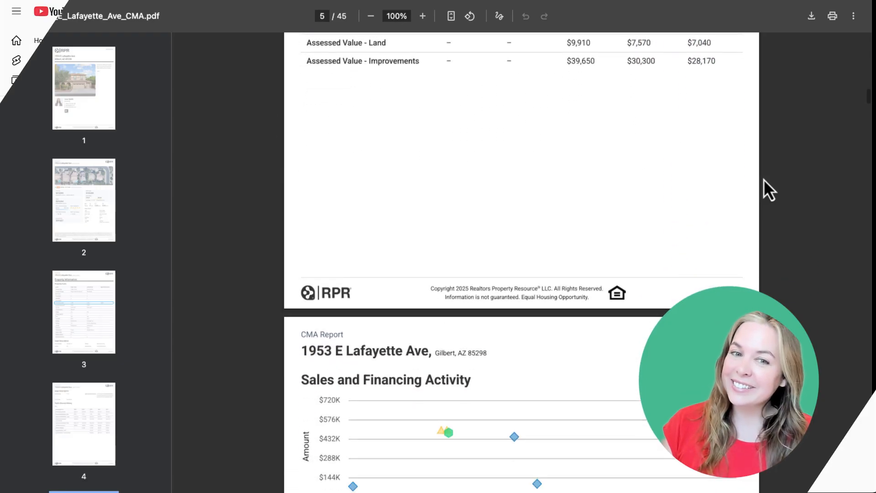